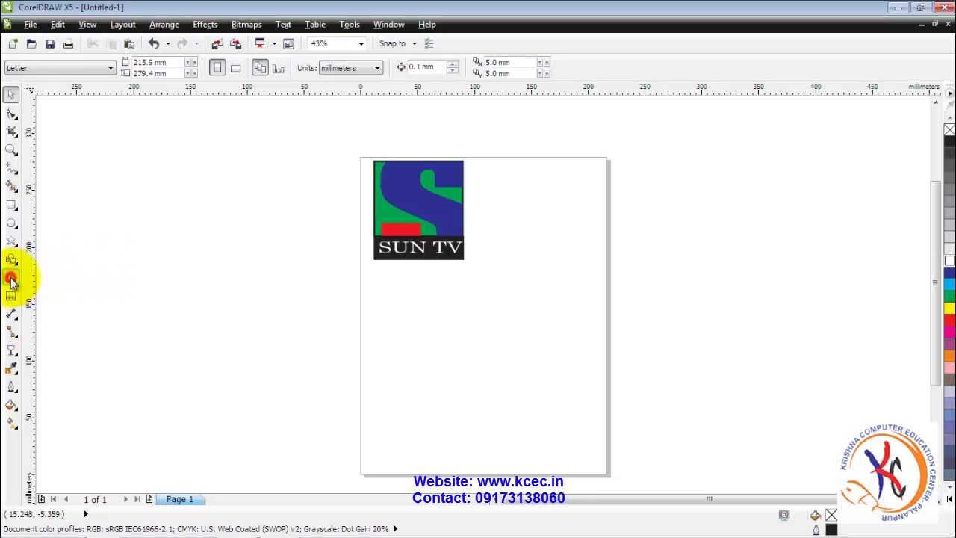
# Step: Add a letter S as artistic text below the logo and enlarge it to about 76 × 90 mm
pyautogui.click(423, 335)
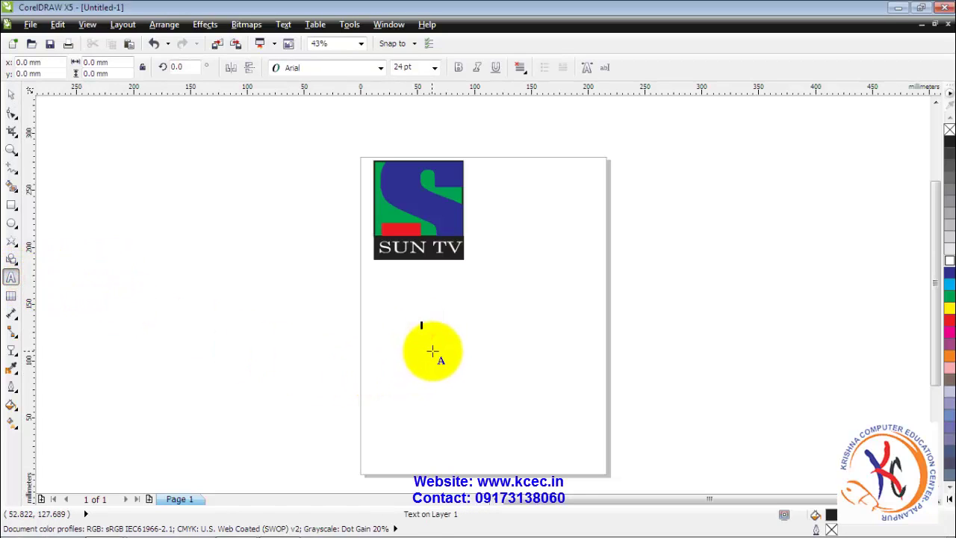
pyautogui.write('d')
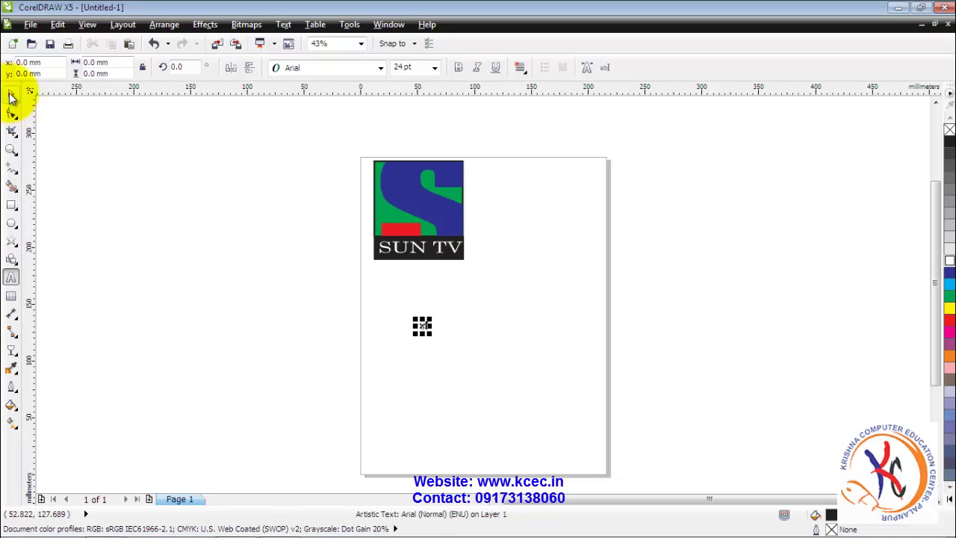
pyautogui.click(11, 97)
pyautogui.moveTo(432, 317); pyautogui.dragTo(487, 285)
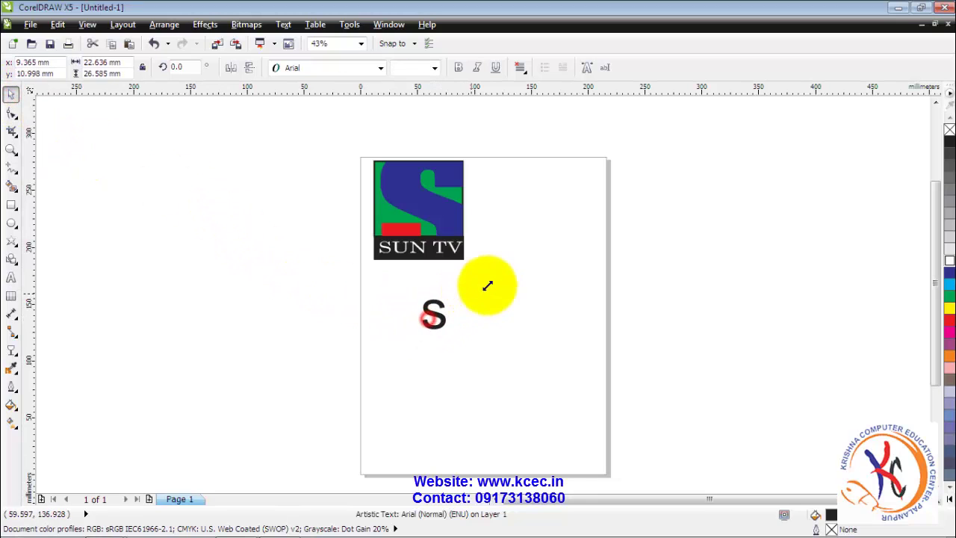
pyautogui.moveTo(412, 331); pyautogui.dragTo(391, 396)
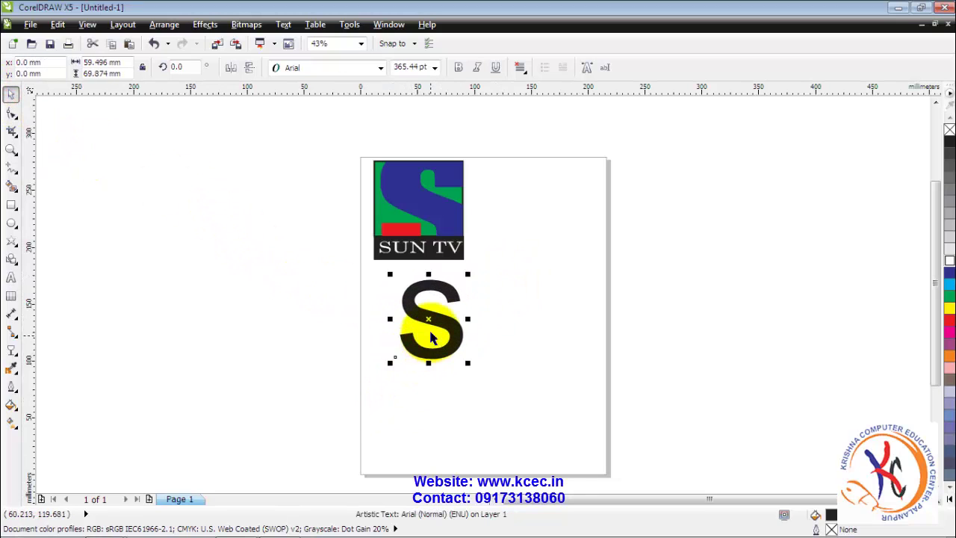
pyautogui.moveTo(430, 338); pyautogui.dragTo(426, 368)
pyautogui.moveTo(466, 305); pyautogui.dragTo(486, 284)
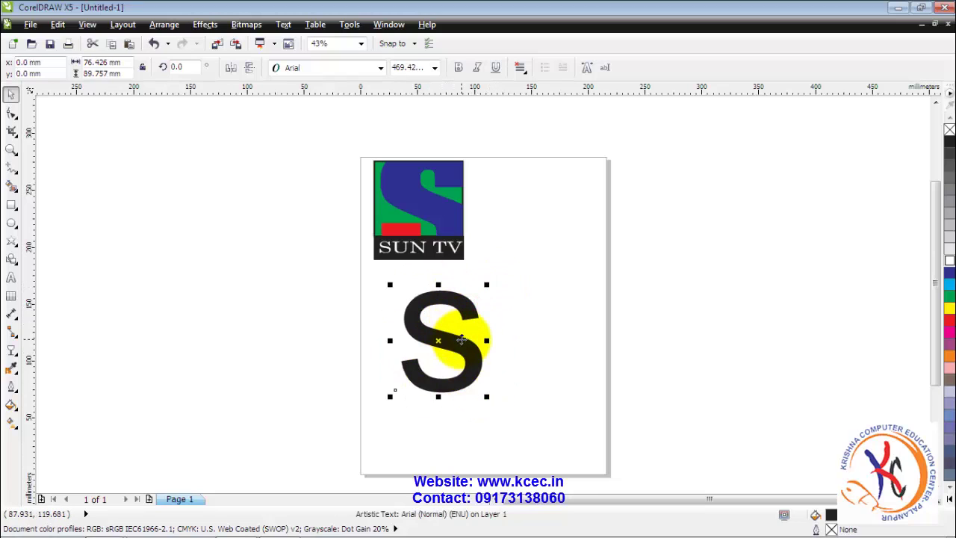
# Step: Change the S's font to Impact and stretch the letter to about 91 mm wide
pyautogui.click(381, 68)
pyautogui.click(355, 113)
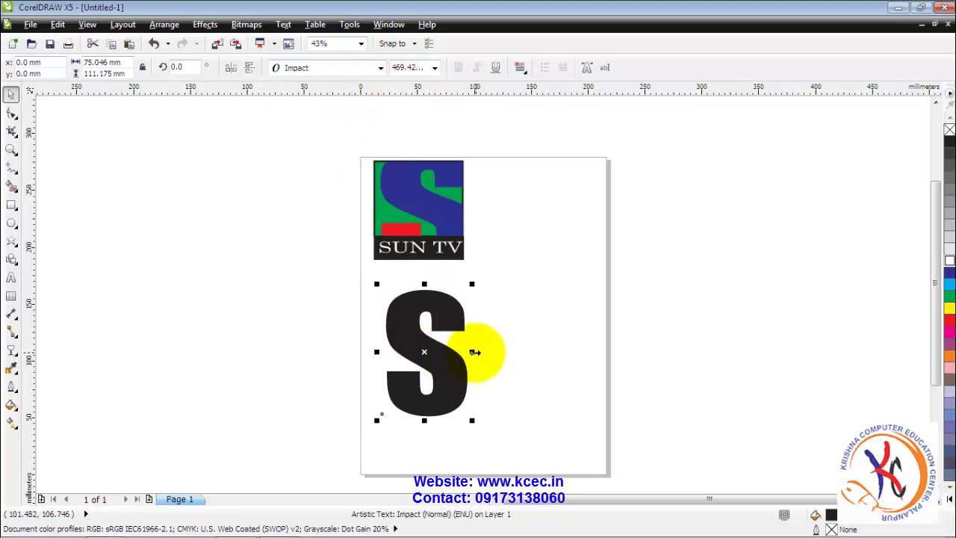
pyautogui.moveTo(472, 352); pyautogui.dragTo(492, 353)
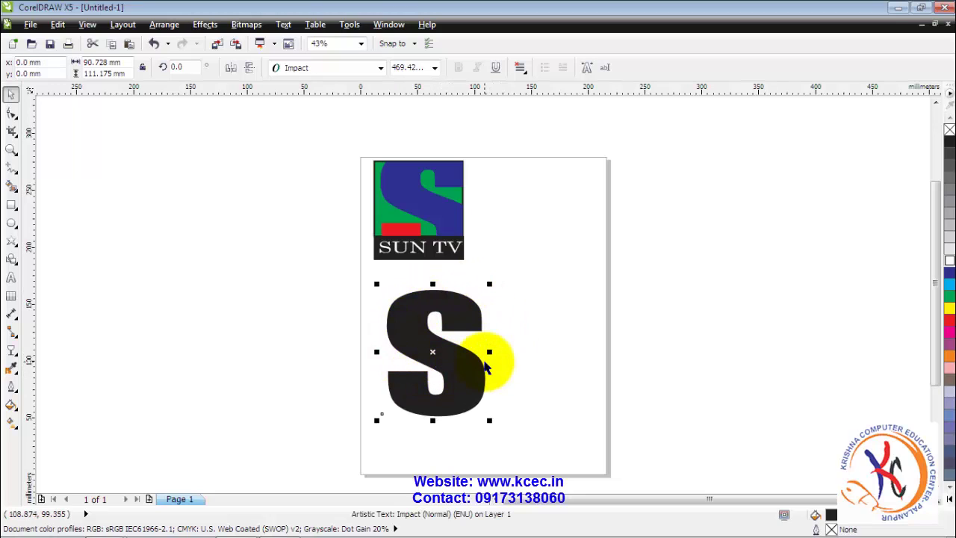
pyautogui.click(504, 347)
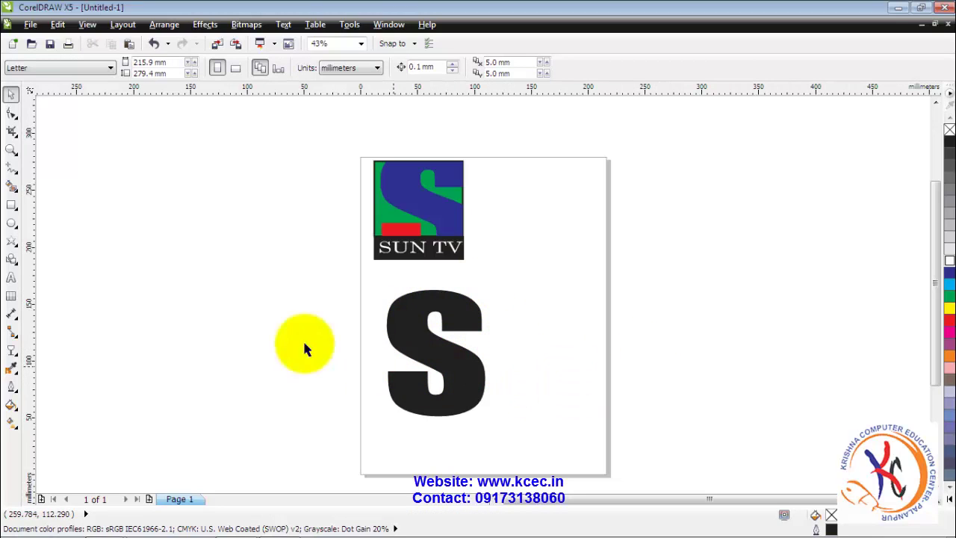
# Step: Draw a rectangle about 73 mm high over the middle of the S and widen it past the letter's left edge to about 87 mm
pyautogui.click(11, 208)
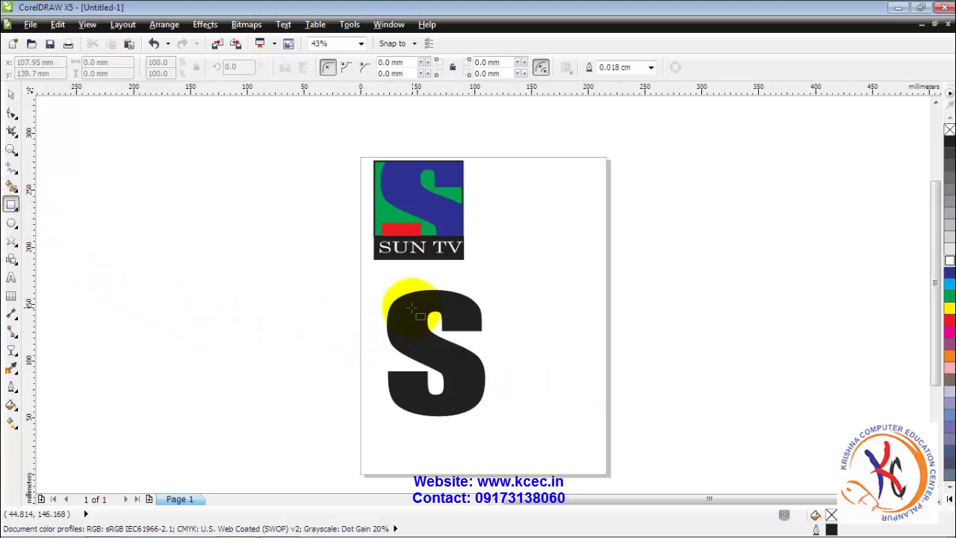
pyautogui.moveTo(399, 305); pyautogui.dragTo(477, 389)
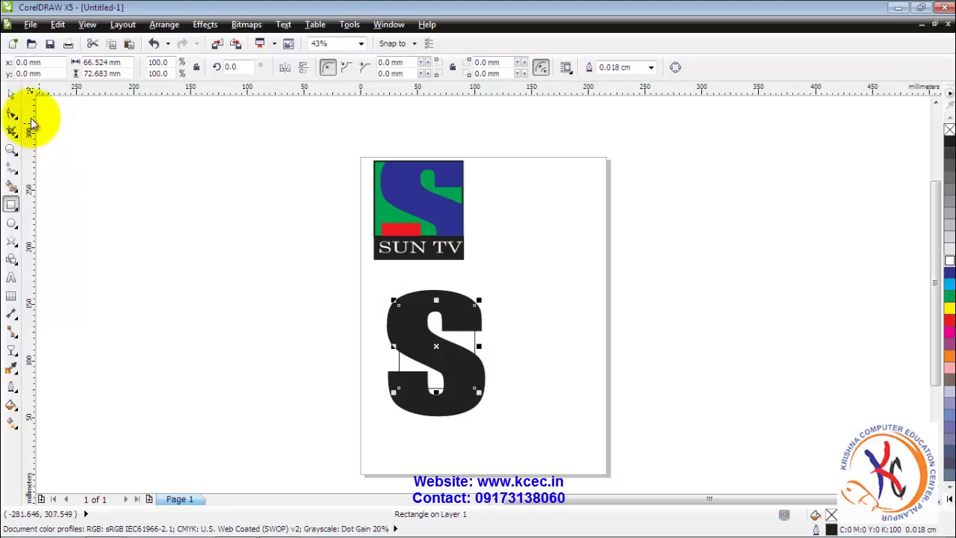
pyautogui.click(11, 95)
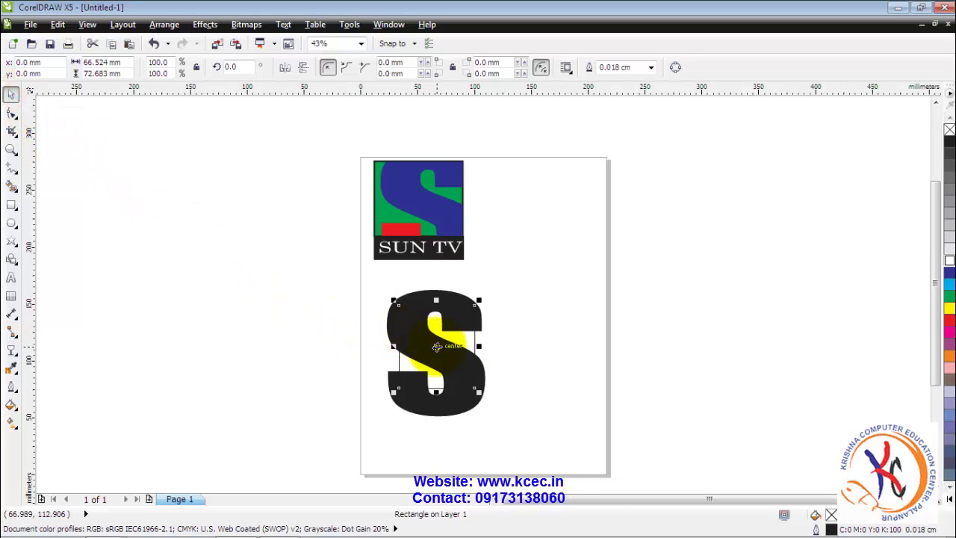
pyautogui.moveTo(437, 346); pyautogui.dragTo(431, 348)
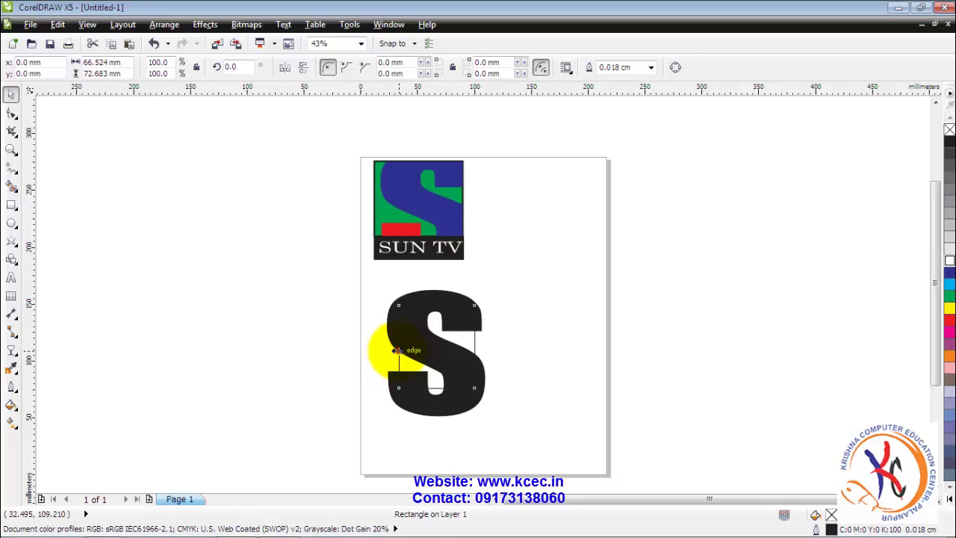
pyautogui.moveTo(397, 350); pyautogui.dragTo(372, 347)
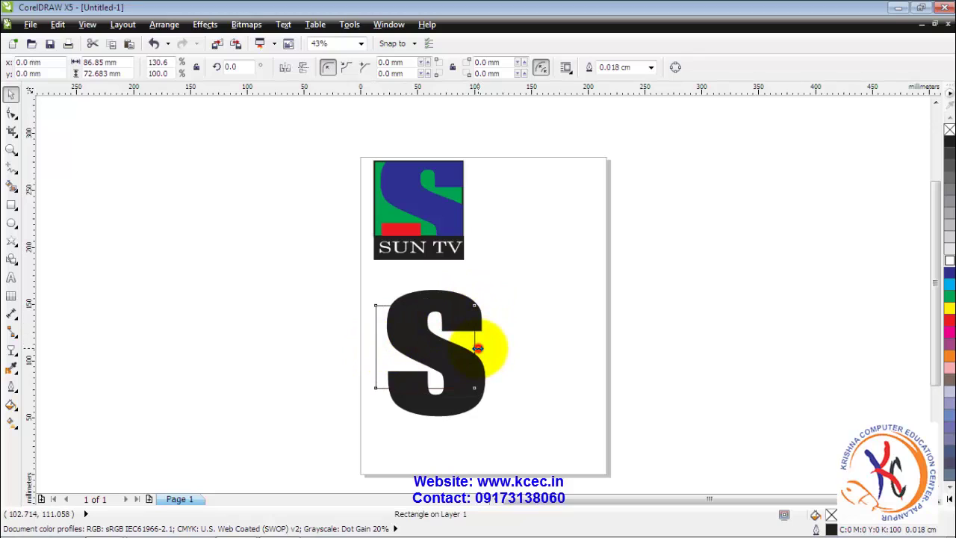
pyautogui.moveTo(478, 348); pyautogui.dragTo(478, 348)
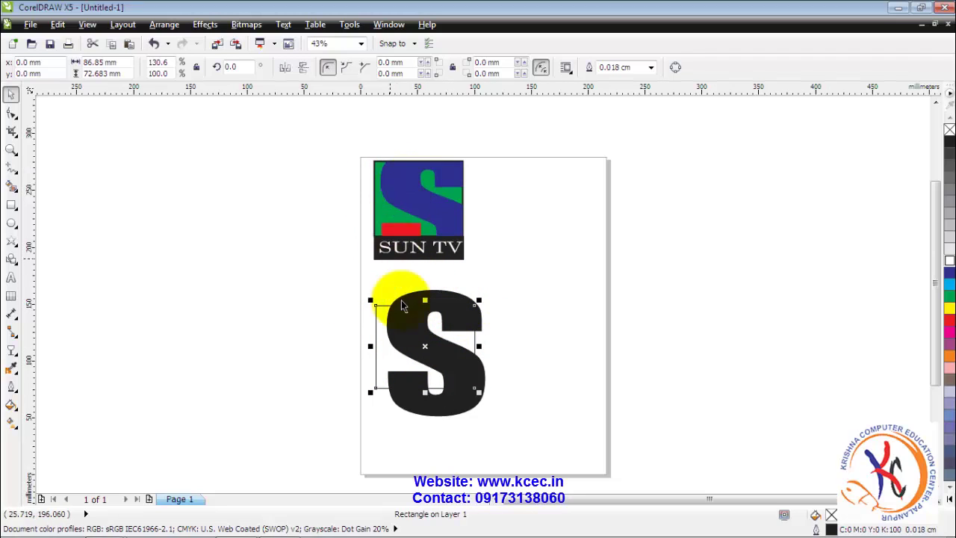
# Step: Intersect the S with the overlapping rectangle
pyautogui.moveTo(346, 282); pyautogui.dragTo(527, 443)
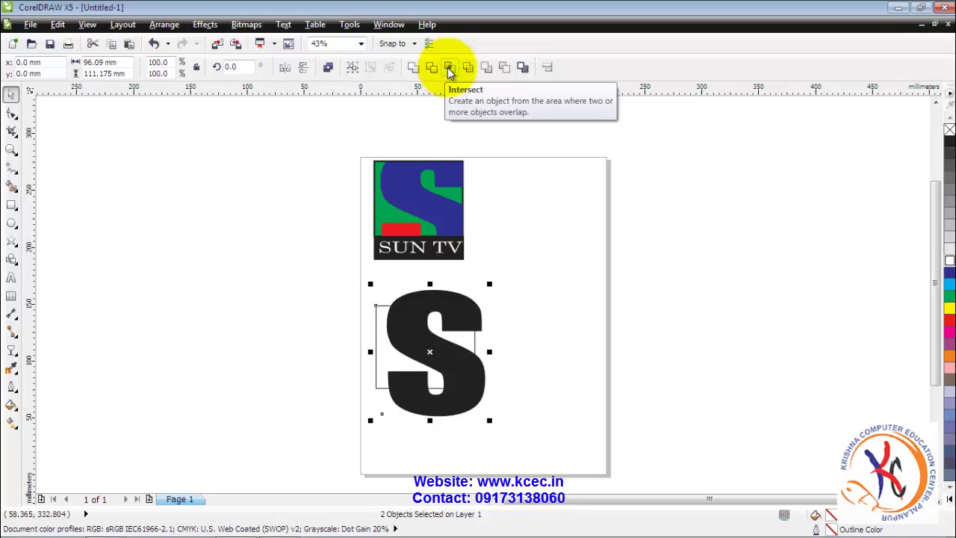
pyautogui.click(449, 70)
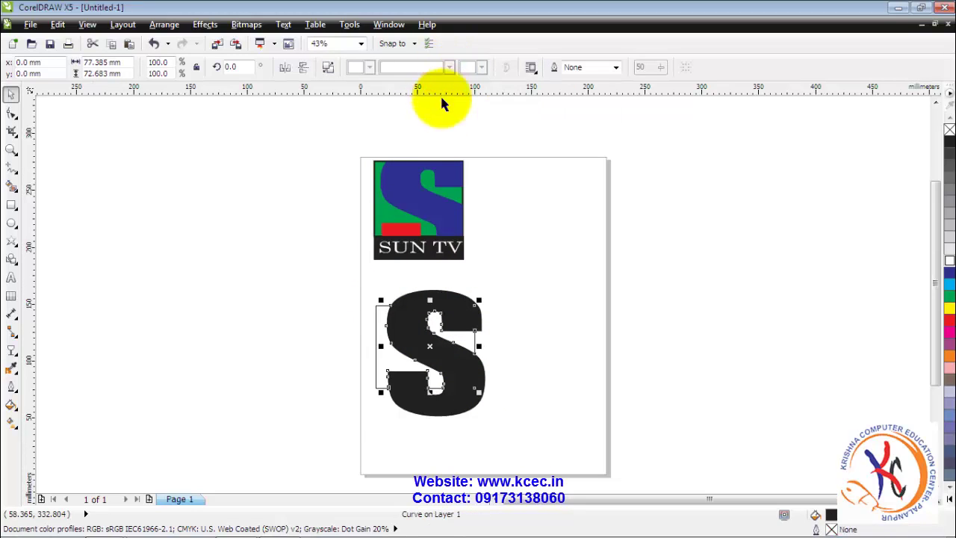
pyautogui.click(437, 314)
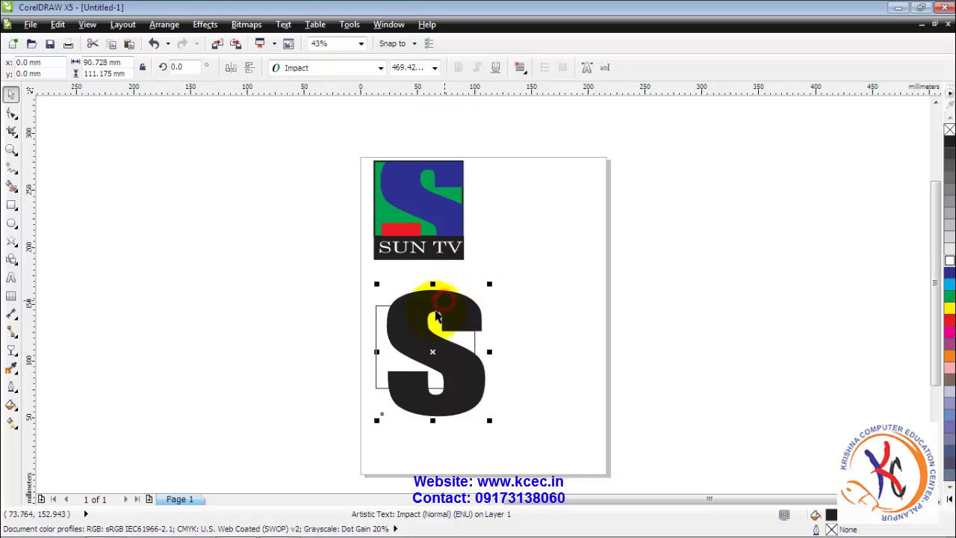
# Step: Move the original S off the page to the left, keeping the cropped S aligned in its rectangle on the page below the logo
pyautogui.moveTo(415, 321); pyautogui.dragTo(640, 316)
pyautogui.click(445, 362)
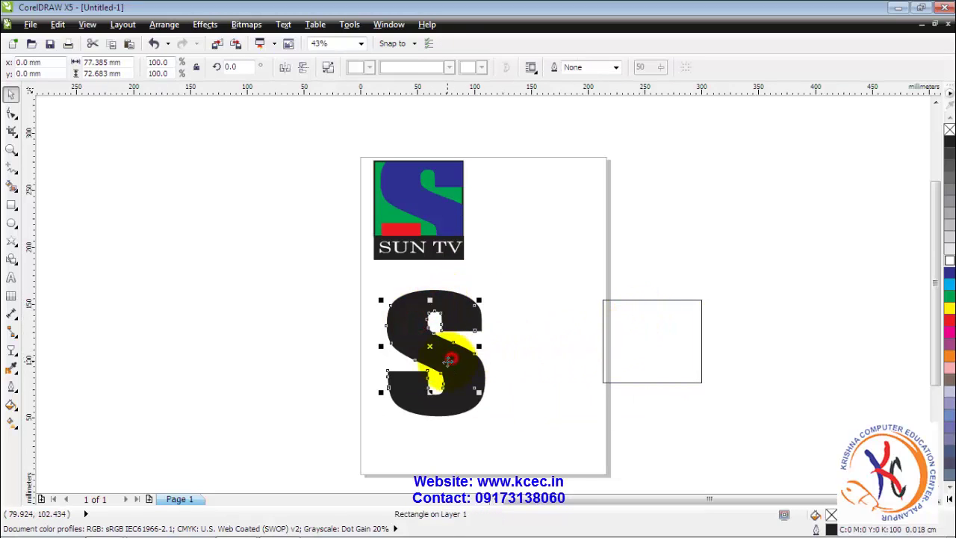
pyautogui.moveTo(446, 362); pyautogui.dragTo(672, 355)
pyautogui.click(454, 366)
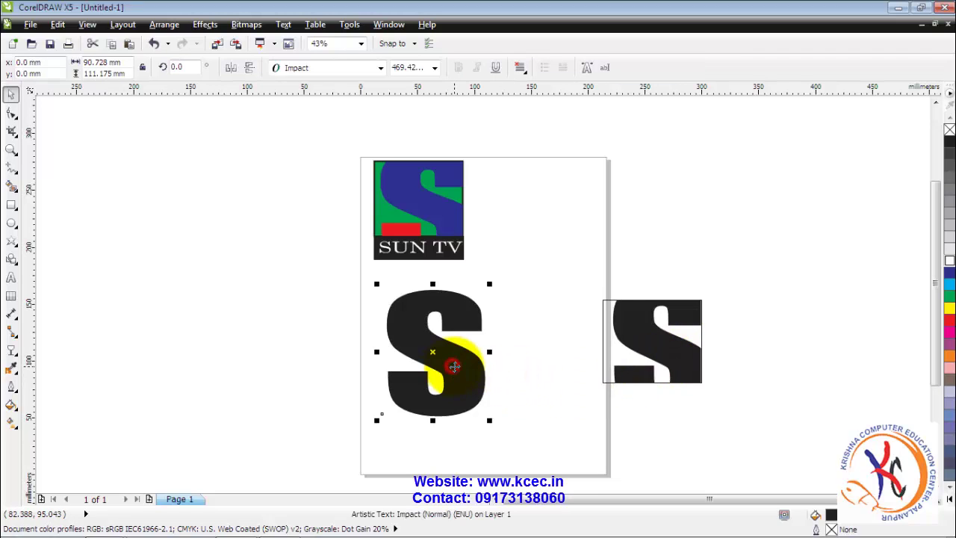
pyautogui.moveTo(454, 366); pyautogui.dragTo(244, 361)
pyautogui.moveTo(543, 272); pyautogui.dragTo(781, 432)
pyautogui.moveTo(668, 348); pyautogui.dragTo(466, 357)
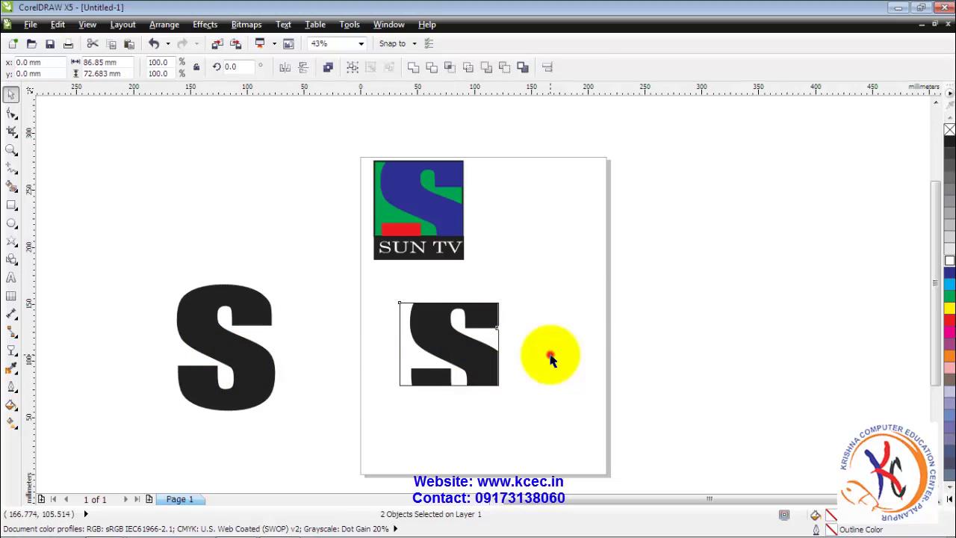
# Step: Move the rectangle to the right of the cropped S and set its outline width to 0.15 cm
pyautogui.click(550, 356)
pyautogui.click(469, 354)
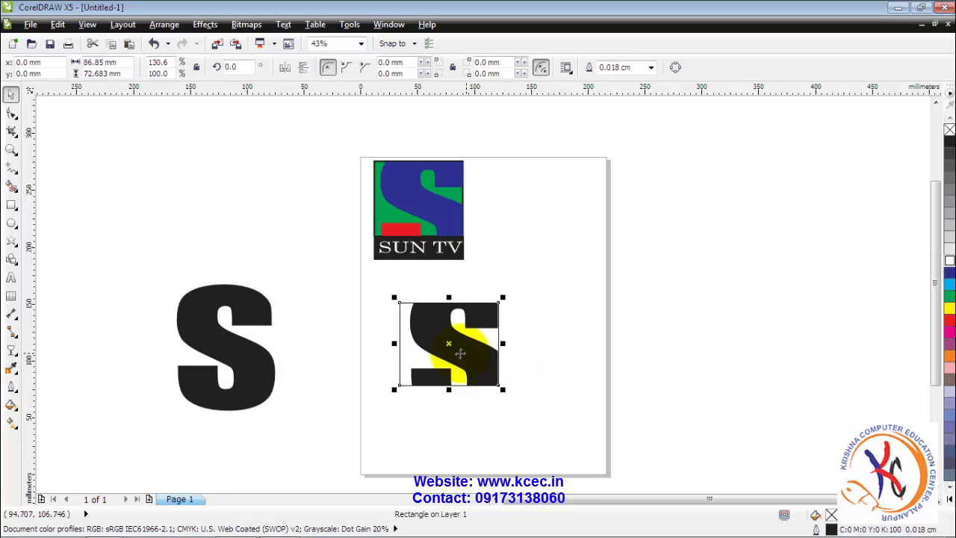
pyautogui.moveTo(448, 343); pyautogui.dragTo(587, 335)
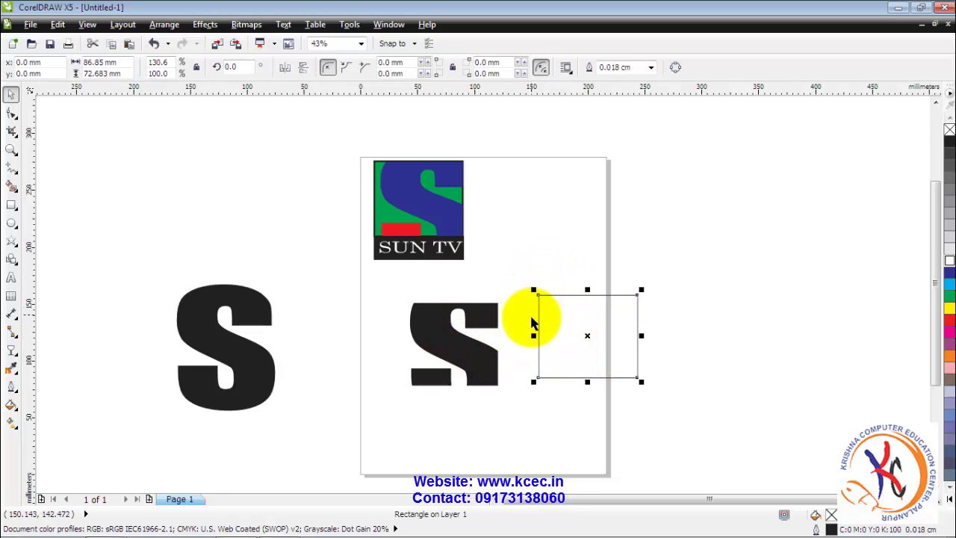
pyautogui.click(650, 67)
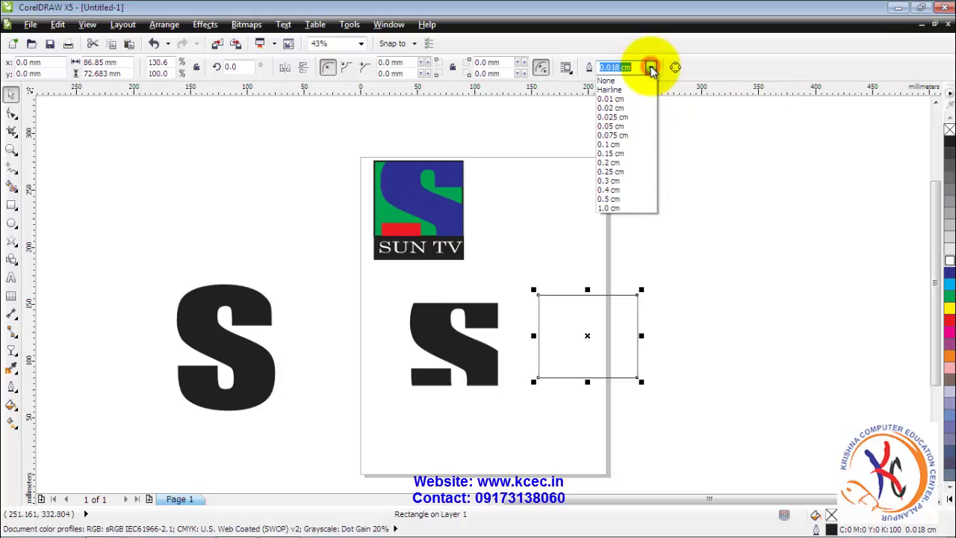
pyautogui.click(616, 153)
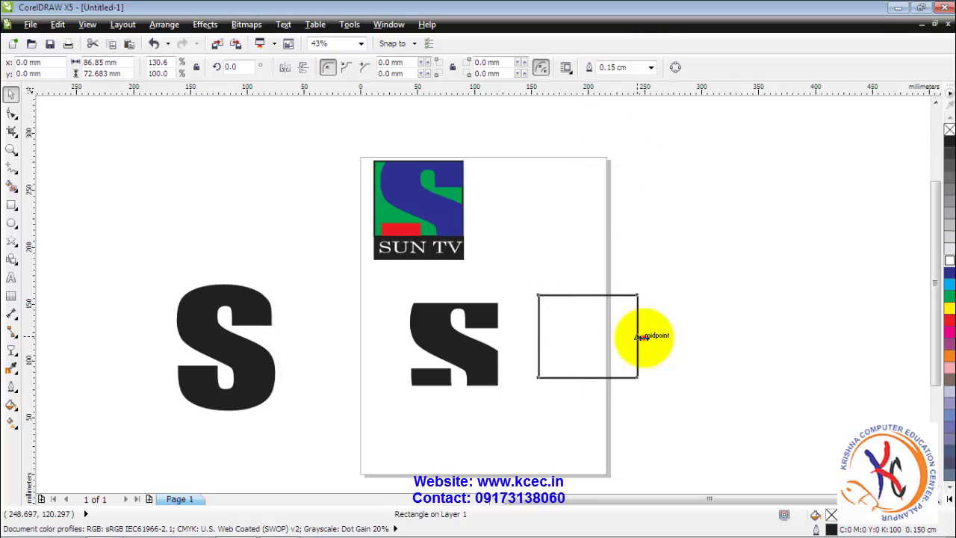
pyautogui.moveTo(643, 338); pyautogui.dragTo(640, 336)
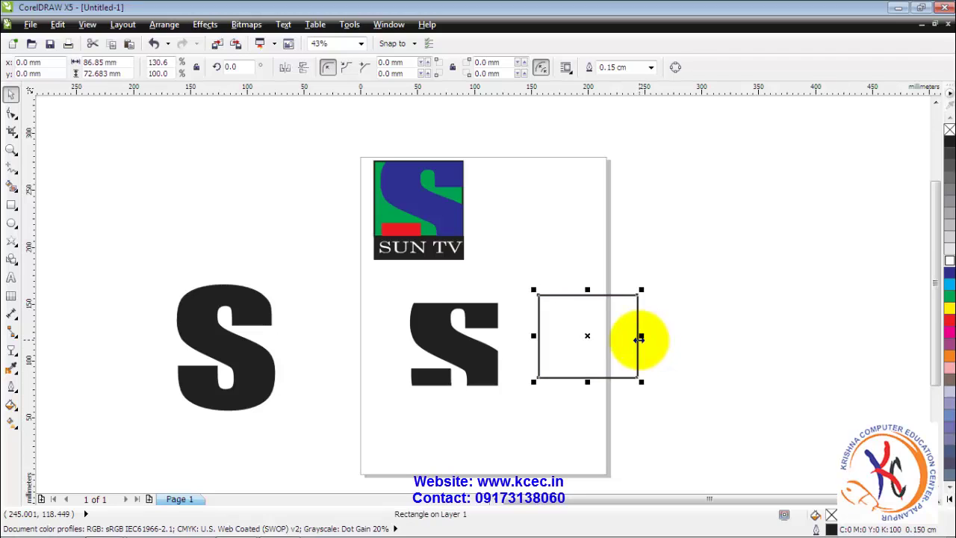
# Step: Fill the rectangle with green and the cropped S with dark blue
pyautogui.click(949, 299)
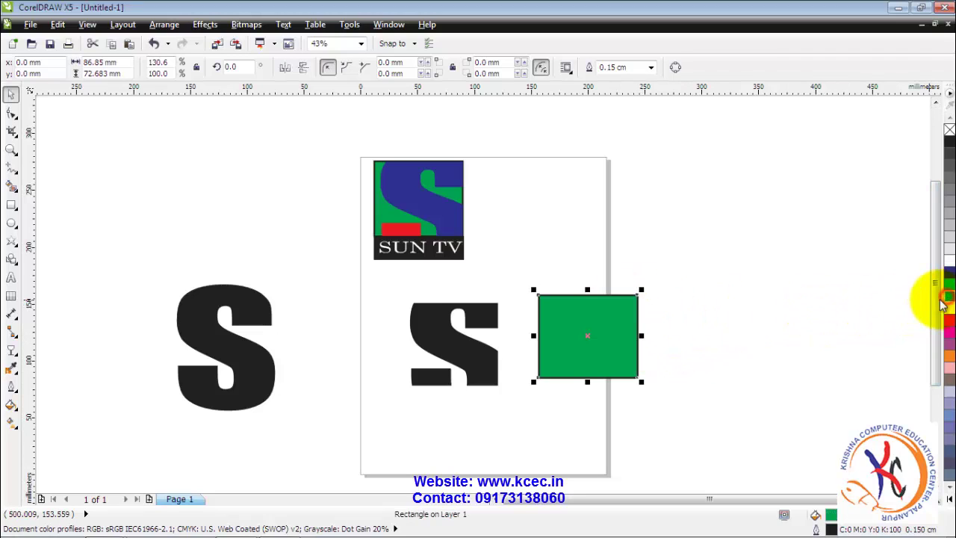
pyautogui.click(730, 340)
pyautogui.click(471, 342)
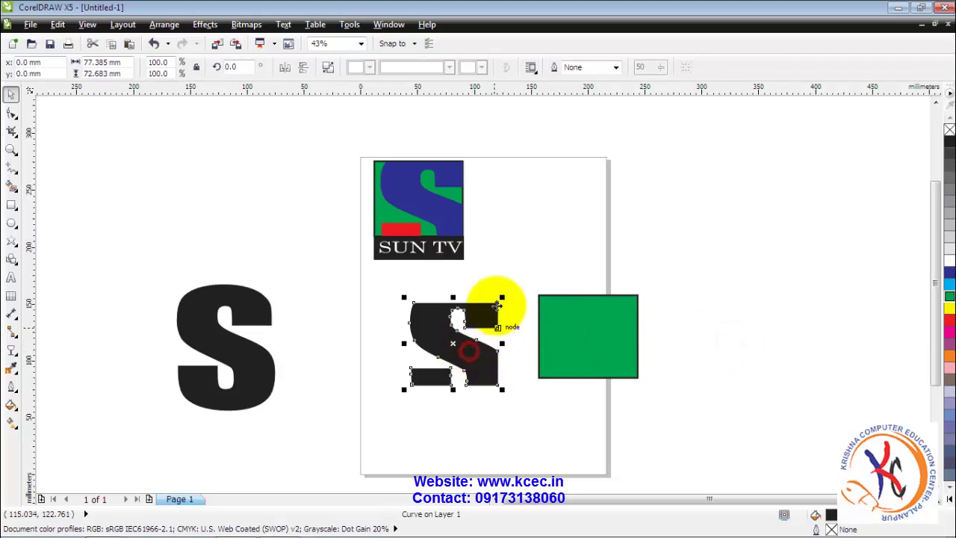
pyautogui.click(949, 272)
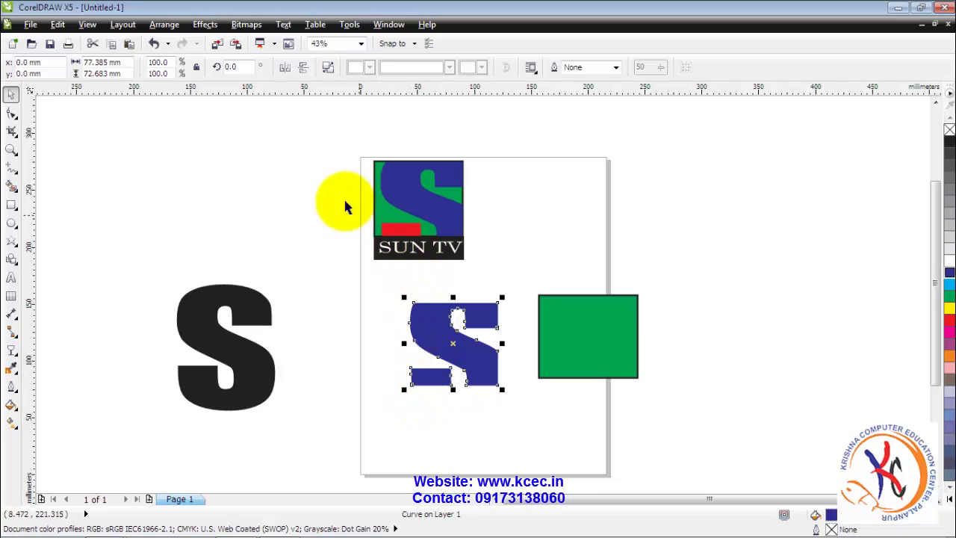
# Step: Break the cropped S curve apart and fill its separate lower-left bar with red
pyautogui.click(165, 28)
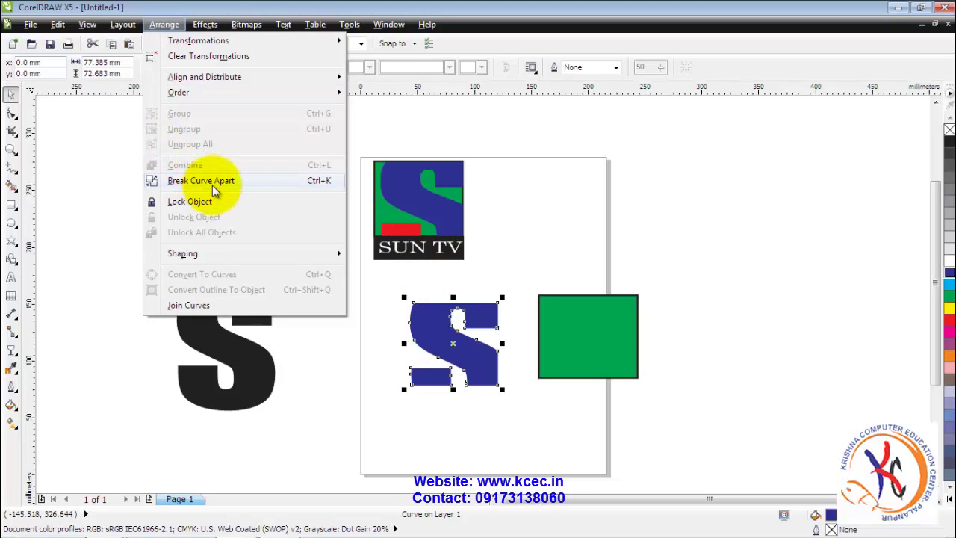
pyautogui.click(200, 180)
pyautogui.click(397, 409)
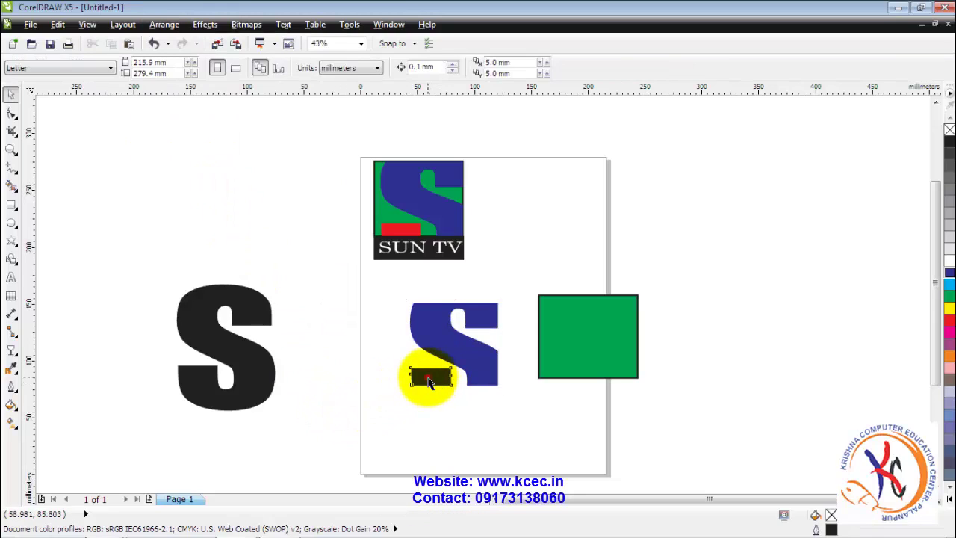
pyautogui.click(428, 379)
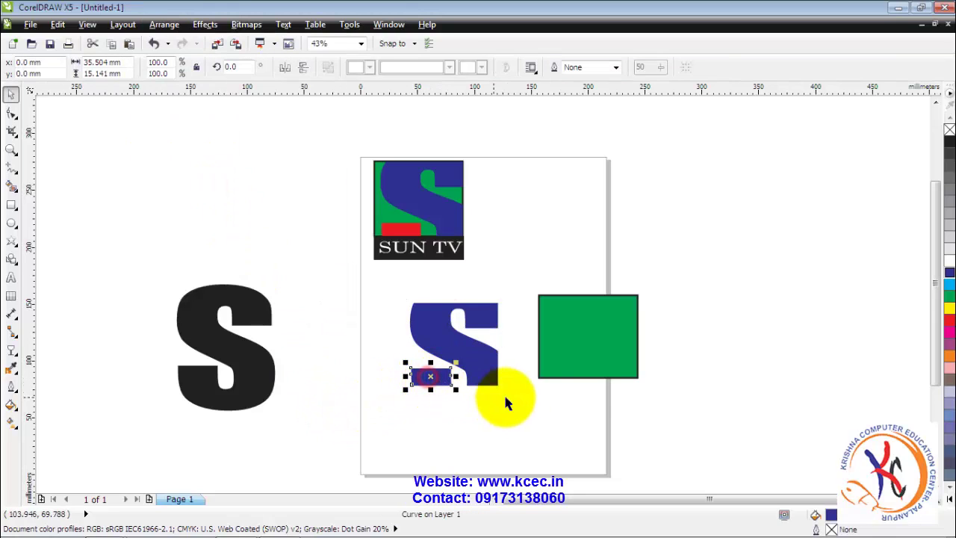
pyautogui.click(949, 320)
pyautogui.click(672, 454)
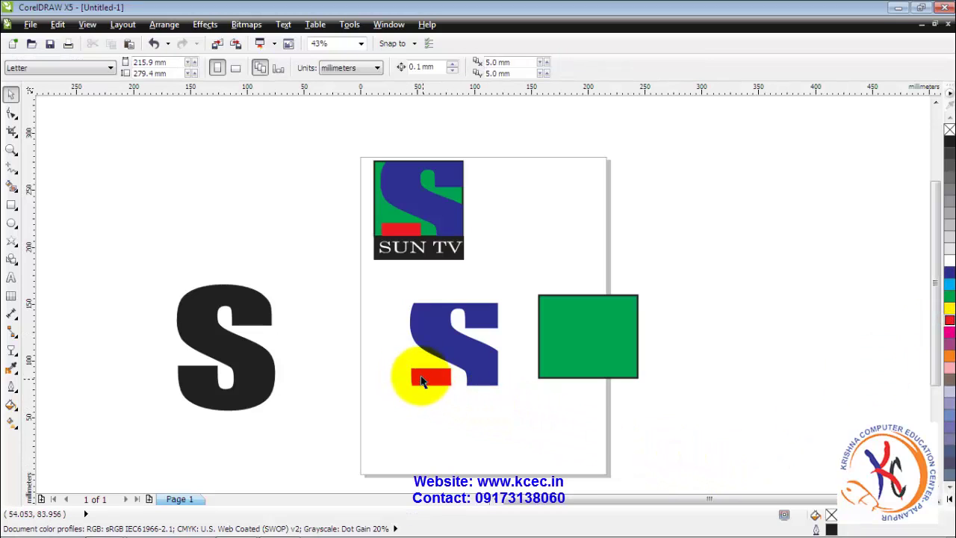
# Step: Group the blue S with the red bar and move the group onto the green rectangle, aligned with its right side
pyautogui.moveTo(377, 293); pyautogui.dragTo(514, 415)
pyautogui.click(164, 24)
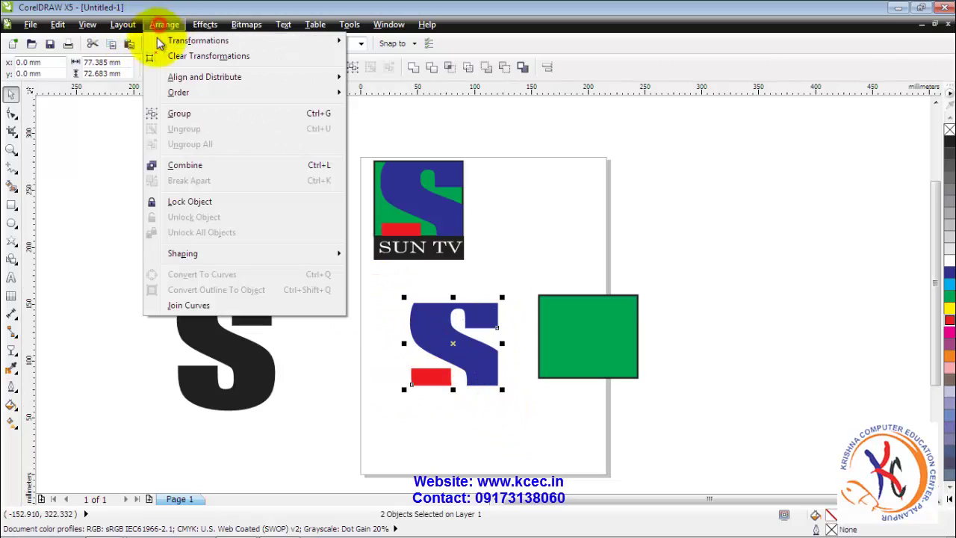
pyautogui.click(181, 113)
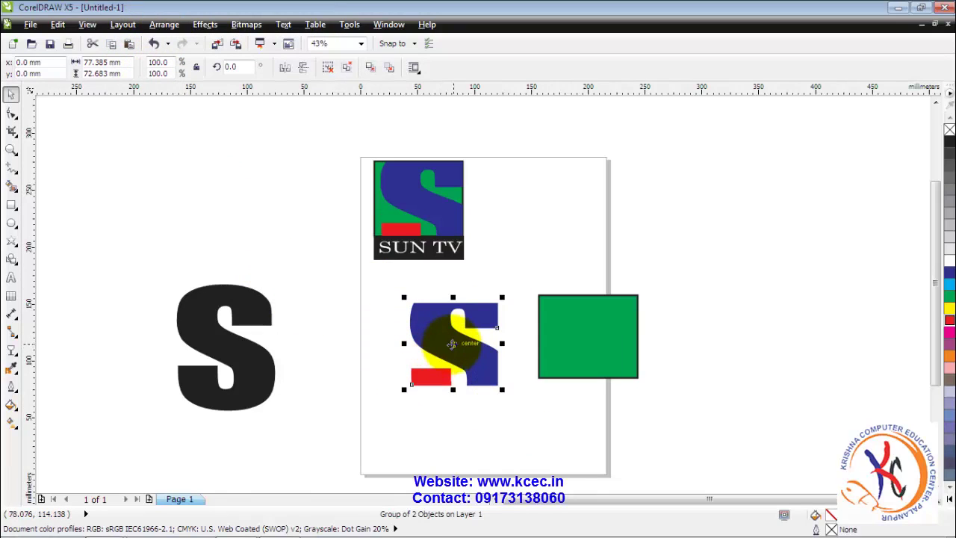
pyautogui.moveTo(444, 341); pyautogui.dragTo(590, 336)
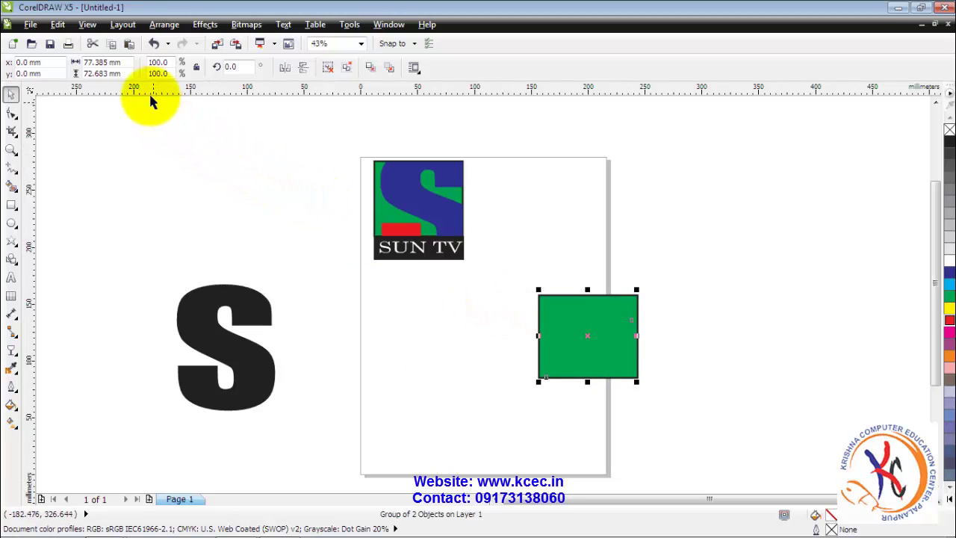
# Step: Bring the group of blue S and red bar to the front of the page and move it against the green rectangle's right edge
pyautogui.click(163, 24)
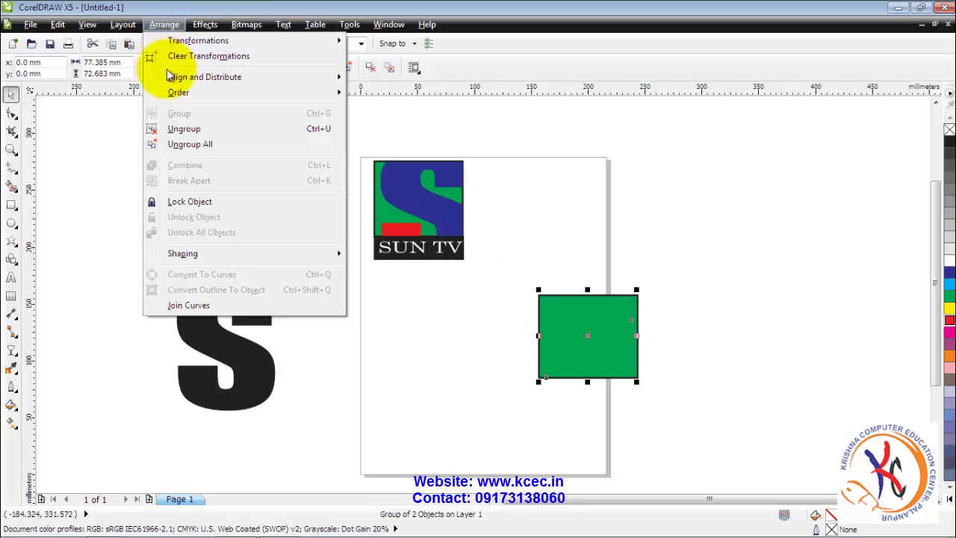
pyautogui.moveTo(192, 95)
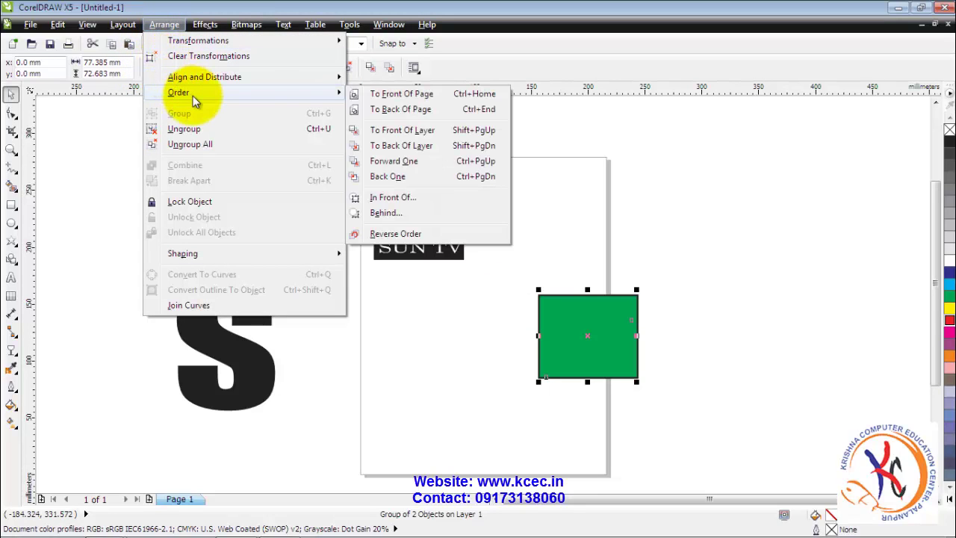
pyautogui.click(394, 95)
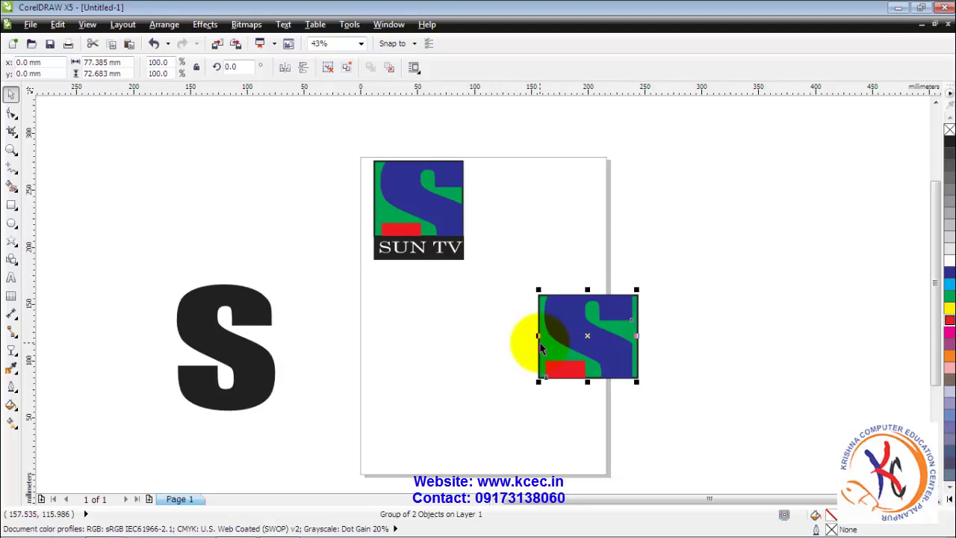
pyautogui.moveTo(542, 347); pyautogui.dragTo(593, 340)
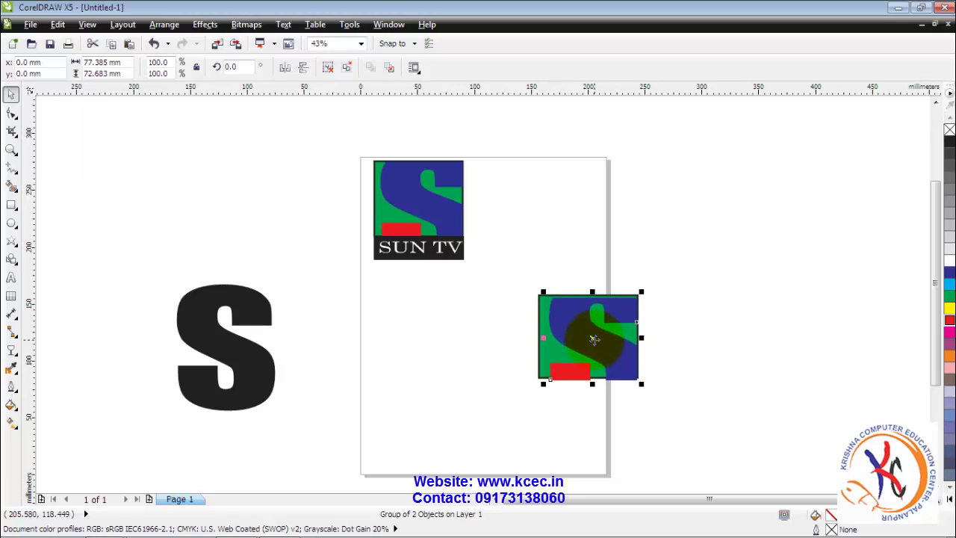
# Step: Resize the S and red bar group to about 72 x 67 mm so it fits inside the green rectangle
pyautogui.moveTo(592, 385); pyautogui.dragTo(593, 382)
pyautogui.click(592, 382)
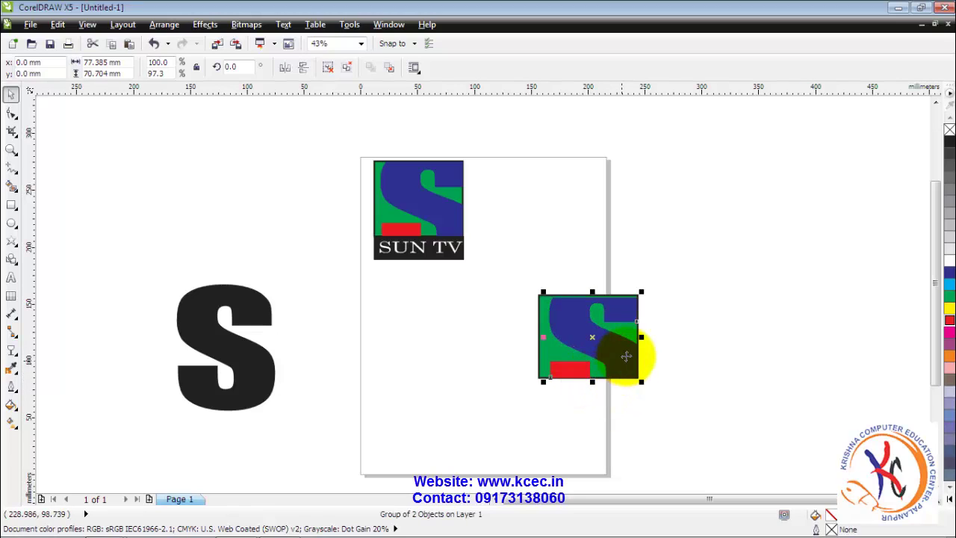
pyautogui.click(594, 291)
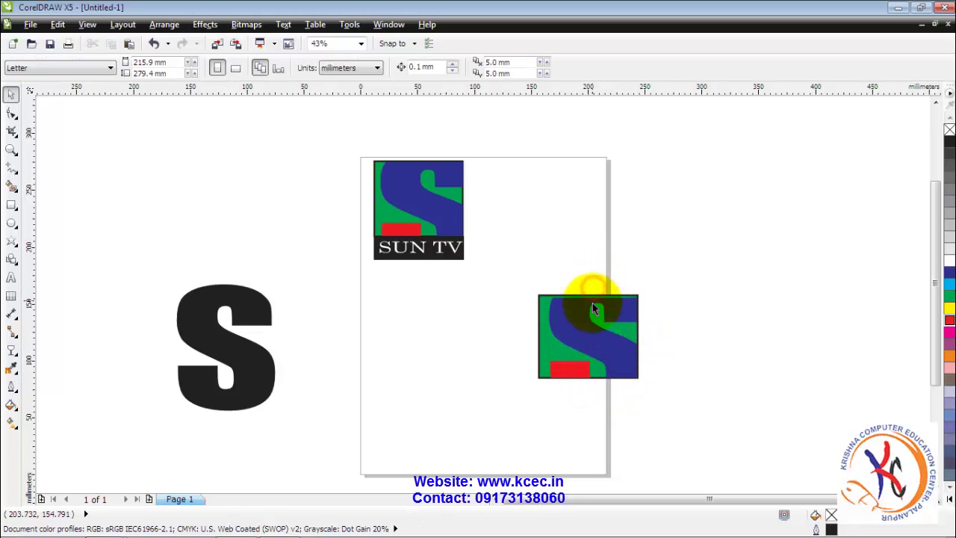
pyautogui.click(578, 315)
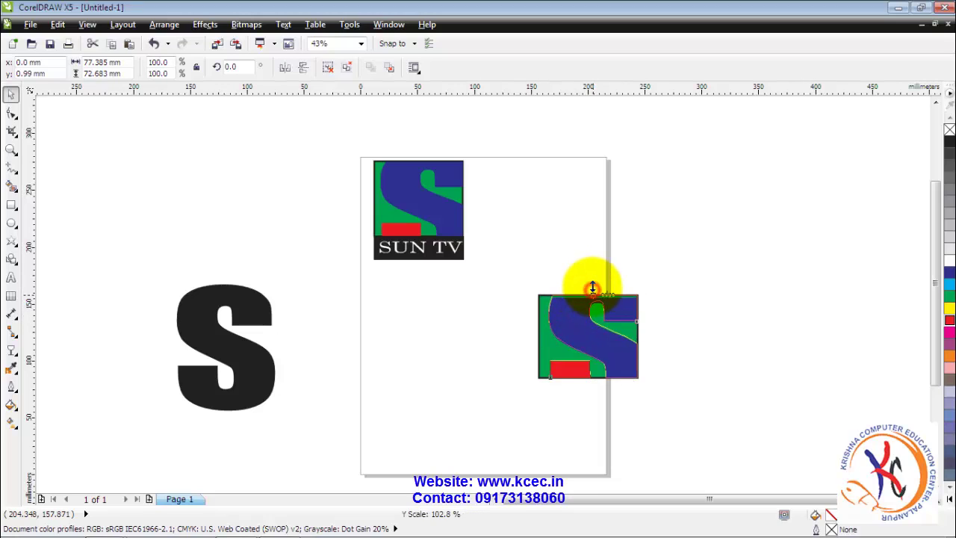
pyautogui.moveTo(642, 336)
pyautogui.mouseDown()
pyautogui.moveTo(635, 331)
pyautogui.moveTo(643, 335)
pyautogui.mouseUp()
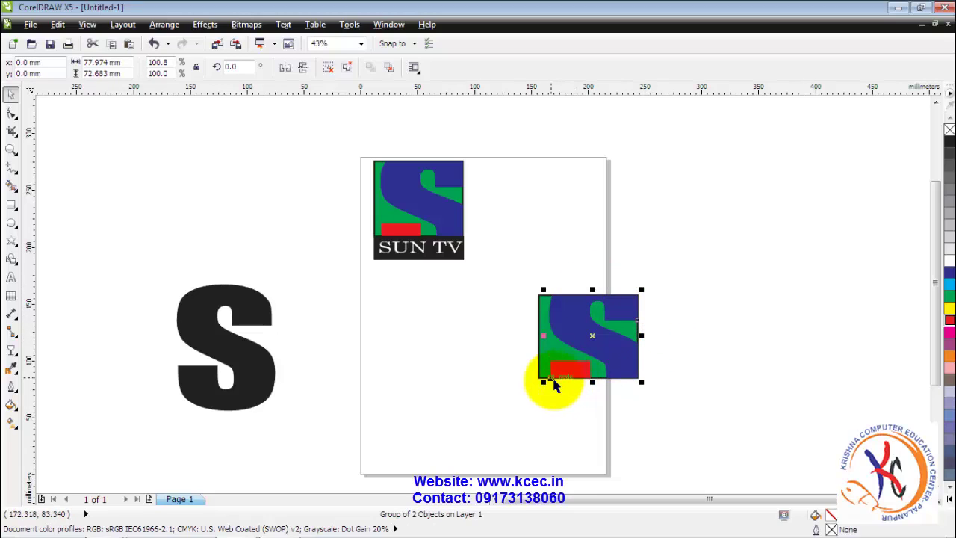
pyautogui.moveTo(593, 381); pyautogui.dragTo(595, 382)
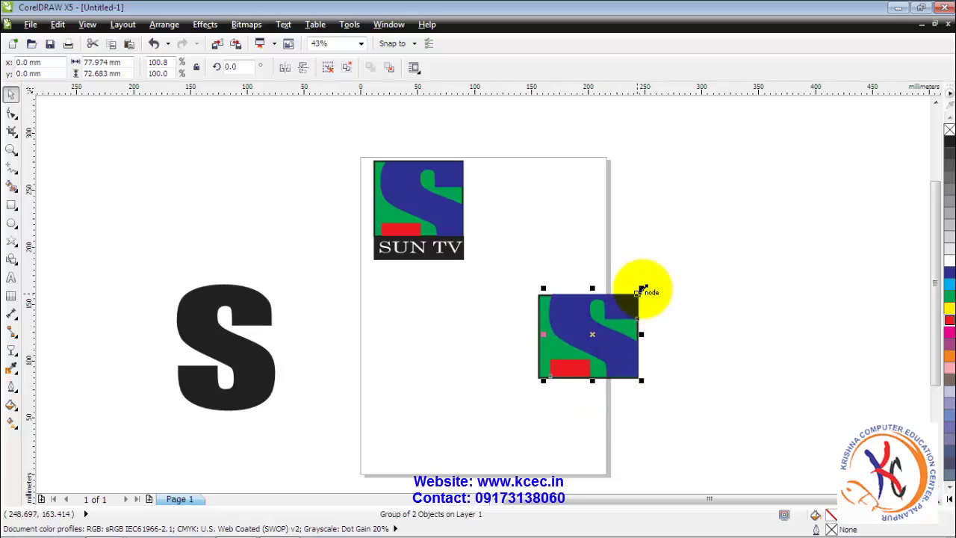
pyautogui.moveTo(641, 288); pyautogui.dragTo(640, 291)
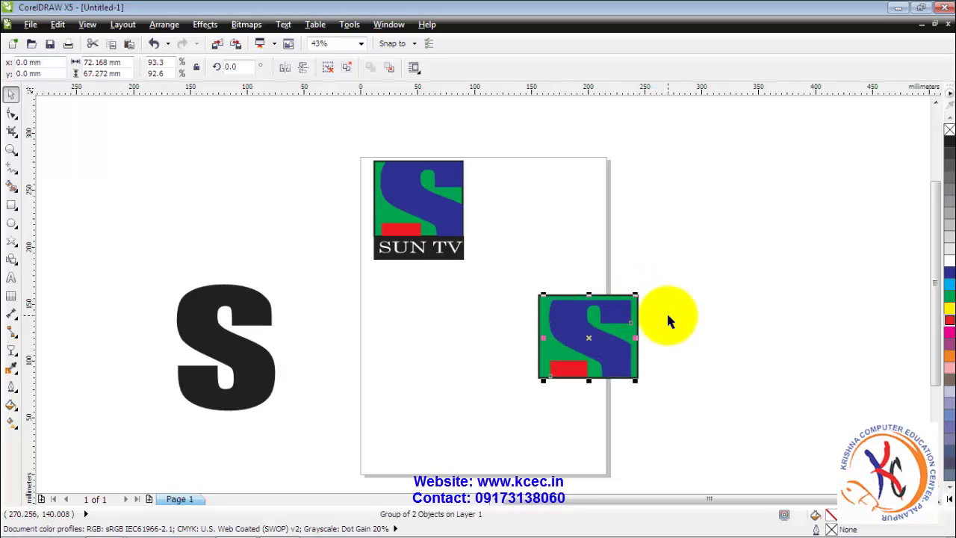
# Step: Nudge the group against the green rectangle's top and right edges, and stretch it down to the rectangle's lower edge
pyautogui.press('Up')
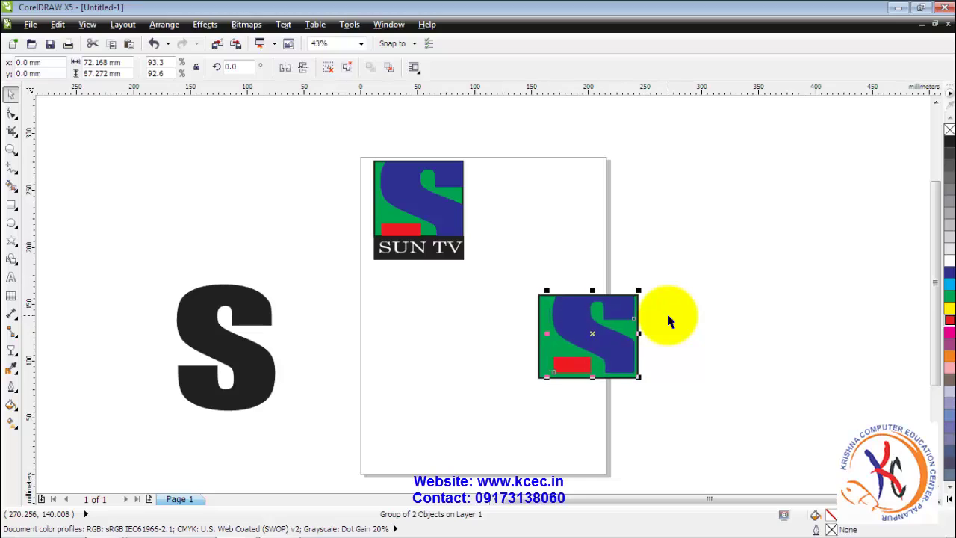
pyautogui.press('Right')
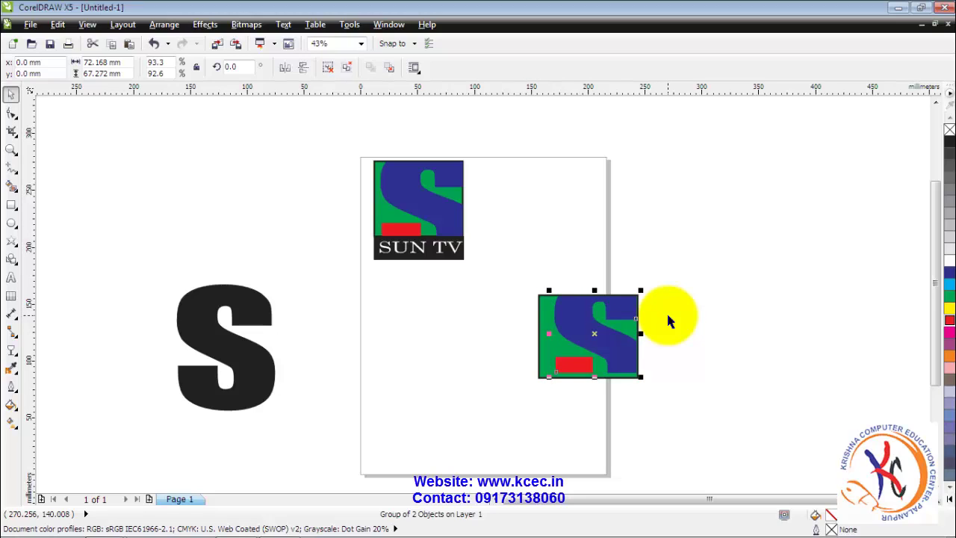
pyautogui.moveTo(594, 378); pyautogui.dragTo(604, 392)
pyautogui.click(581, 401)
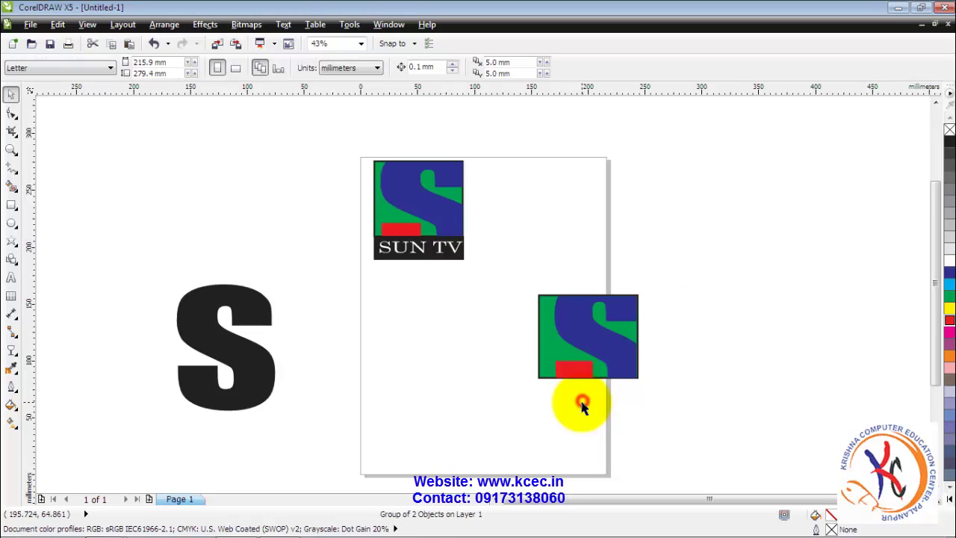
# Step: Narrow the green rectangle from its left edge to about 79.8 mm wide
pyautogui.click(540, 342)
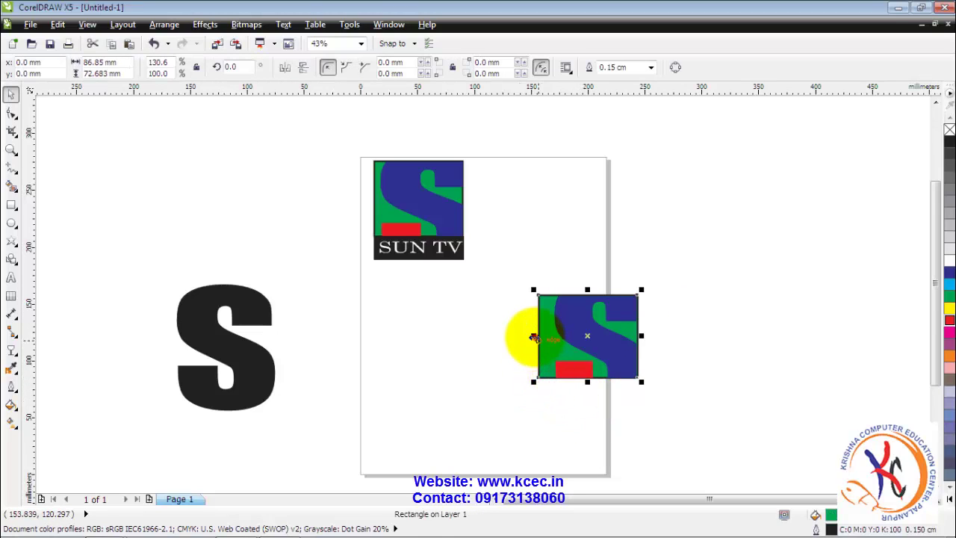
pyautogui.moveTo(535, 336); pyautogui.dragTo(546, 338)
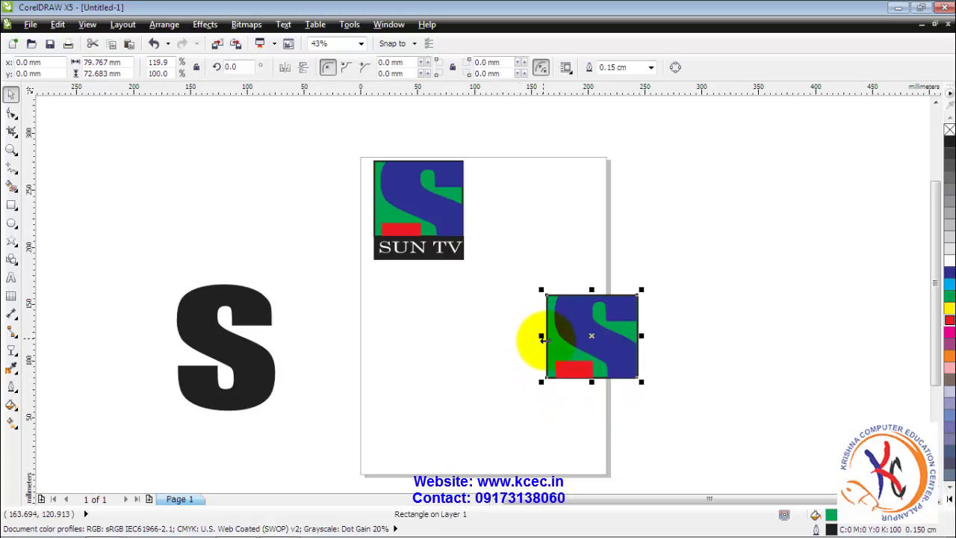
pyautogui.click(581, 412)
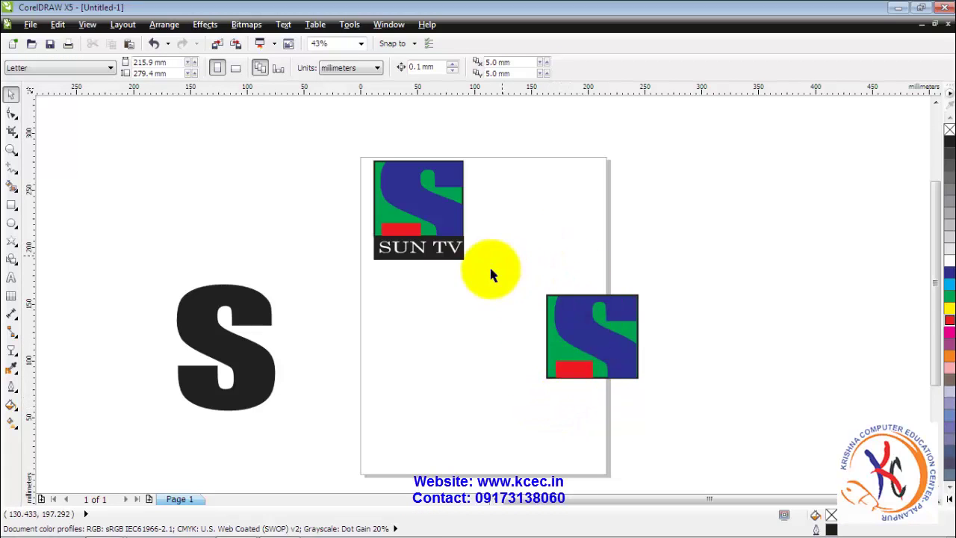
# Step: Move the whole new logo, S group and green rectangle together, to just below the reference SUN TV logo
pyautogui.moveTo(527, 282); pyautogui.dragTo(675, 419)
pyautogui.moveTo(610, 342); pyautogui.dragTo(442, 330)
pyautogui.click(515, 370)
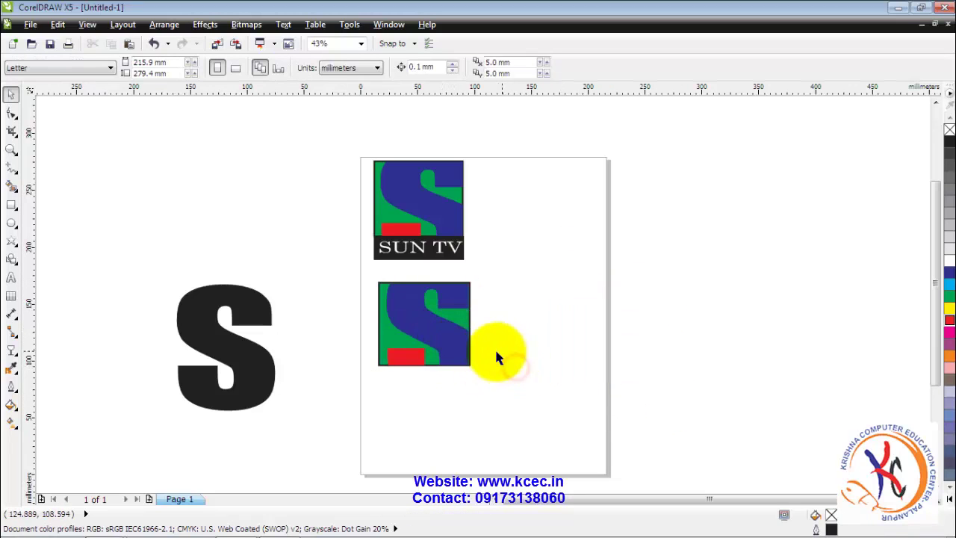
# Step: Draw a rectangle about 80 x 28 mm directly beneath the green rectangle and fill it with black
pyautogui.click(10, 206)
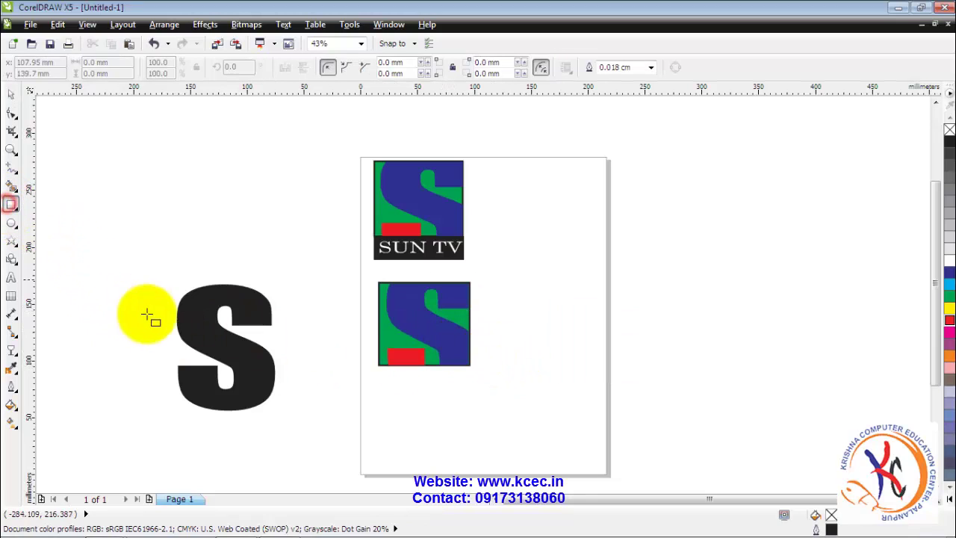
pyautogui.moveTo(377, 365); pyautogui.dragTo(471, 398)
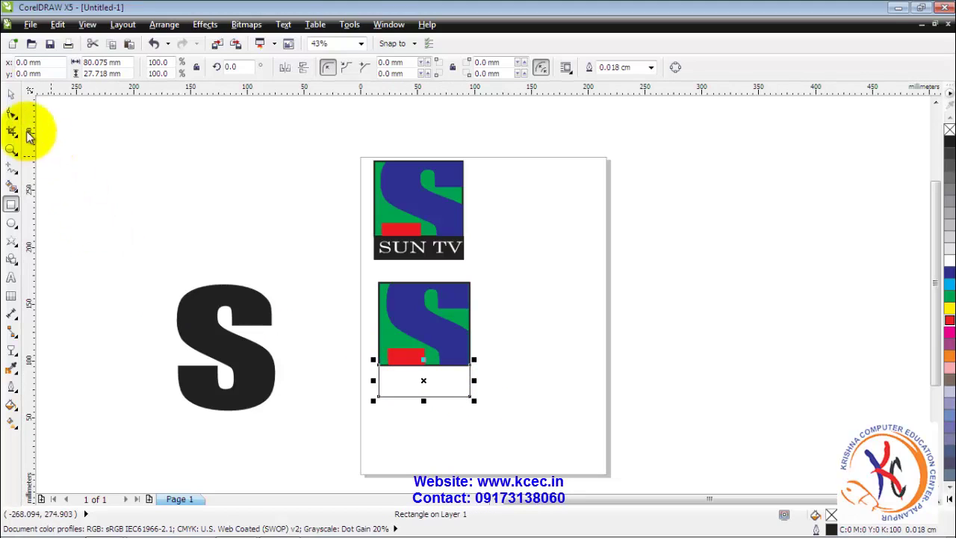
pyautogui.click(11, 92)
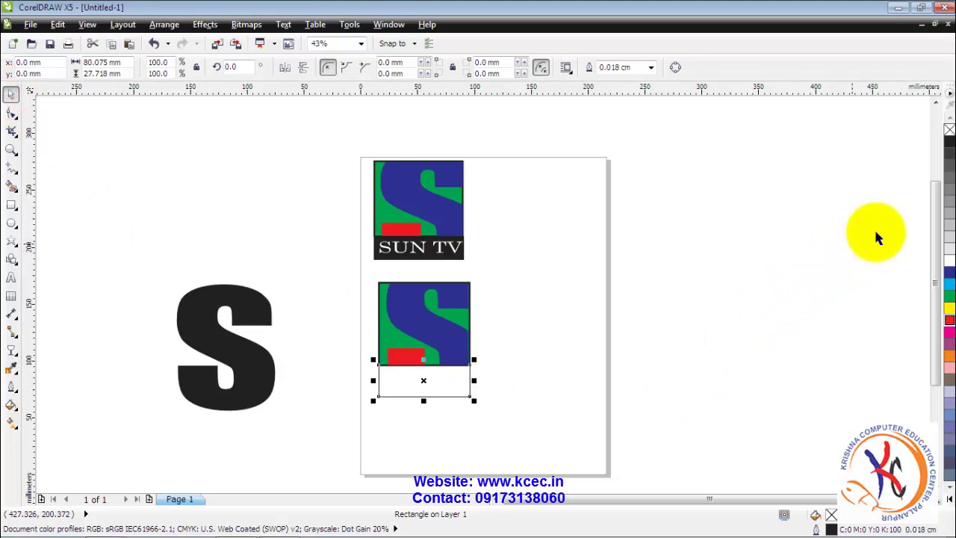
pyautogui.click(949, 141)
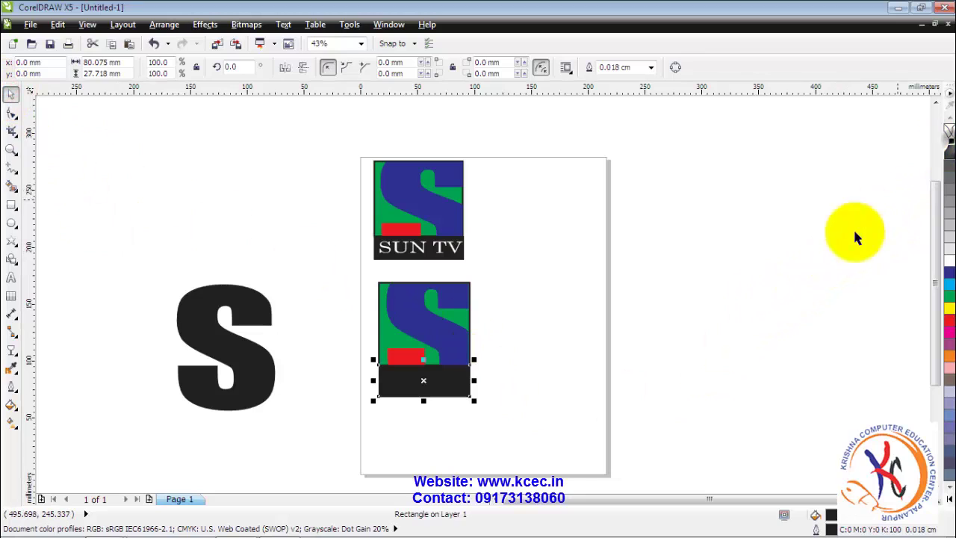
# Step: Nudge the black rectangle slightly down so its upper edge lines up with the green rectangle's lower border
pyautogui.click(714, 327)
pyautogui.click(423, 385)
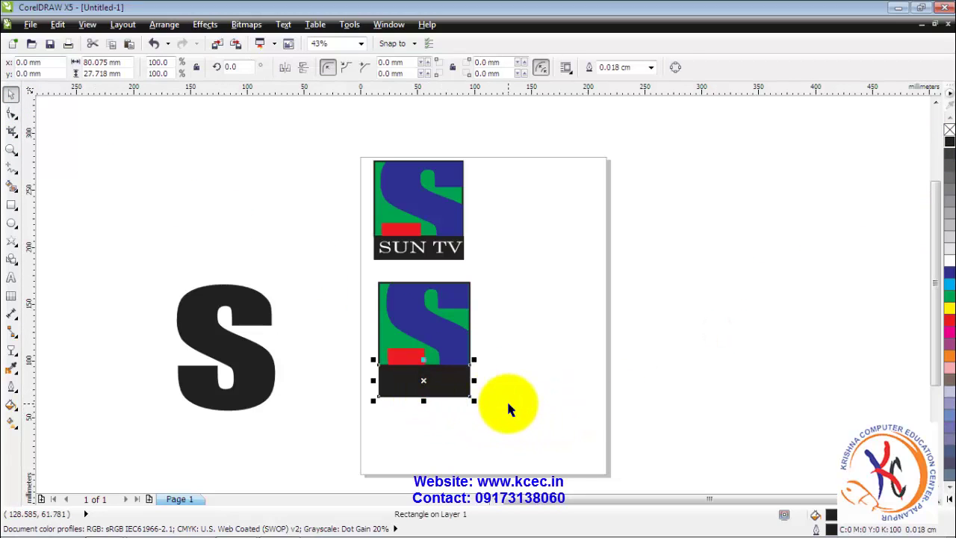
pyautogui.click(508, 401)
pyautogui.click(428, 382)
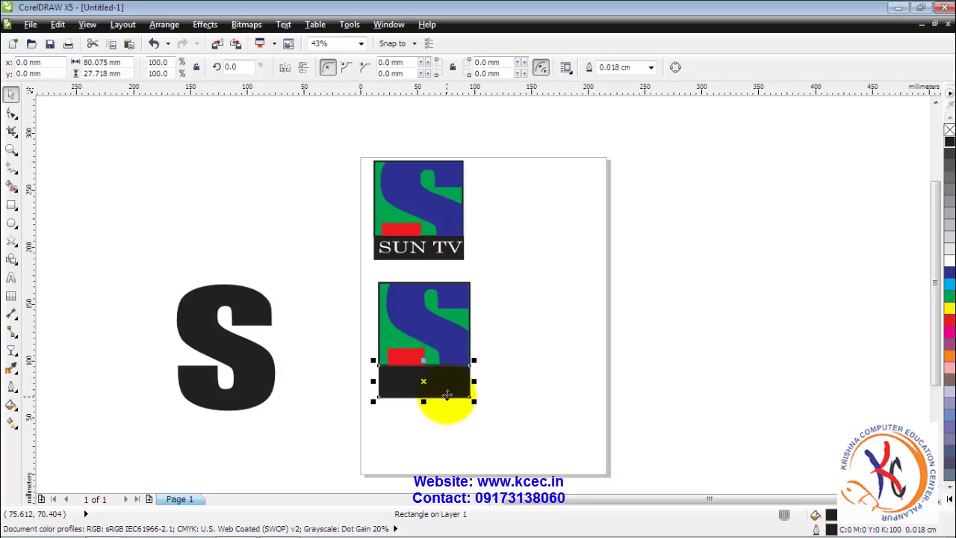
pyautogui.click(561, 433)
pyautogui.click(441, 382)
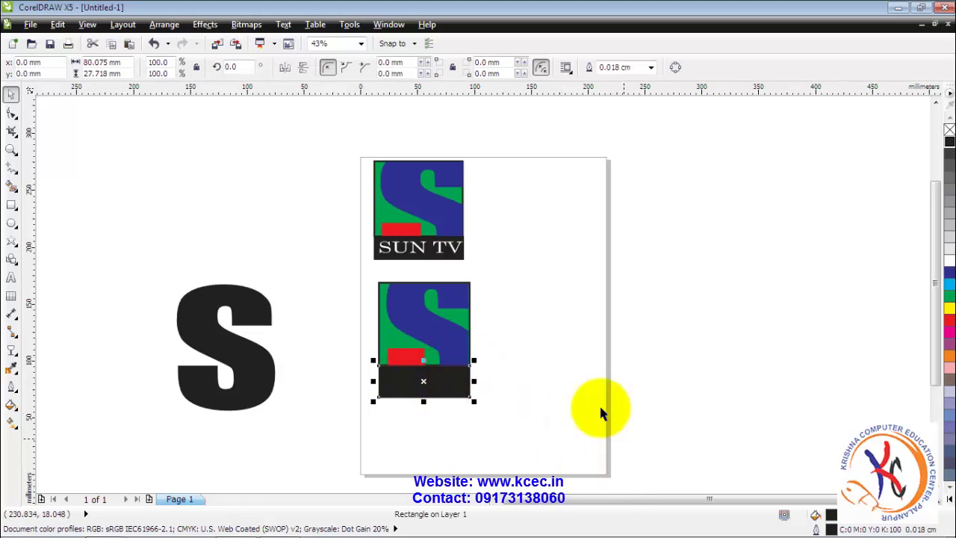
pyautogui.click(543, 397)
pyautogui.click(383, 383)
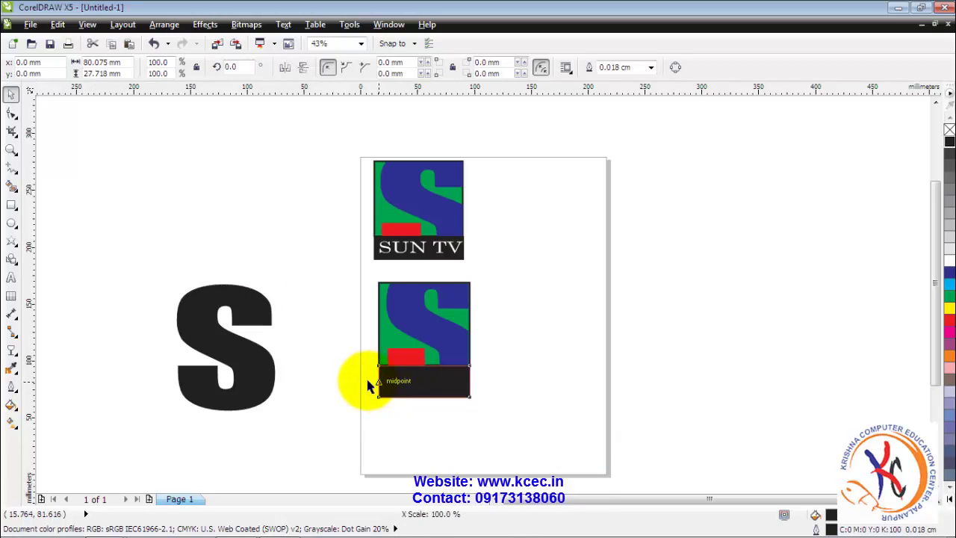
pyautogui.click(518, 399)
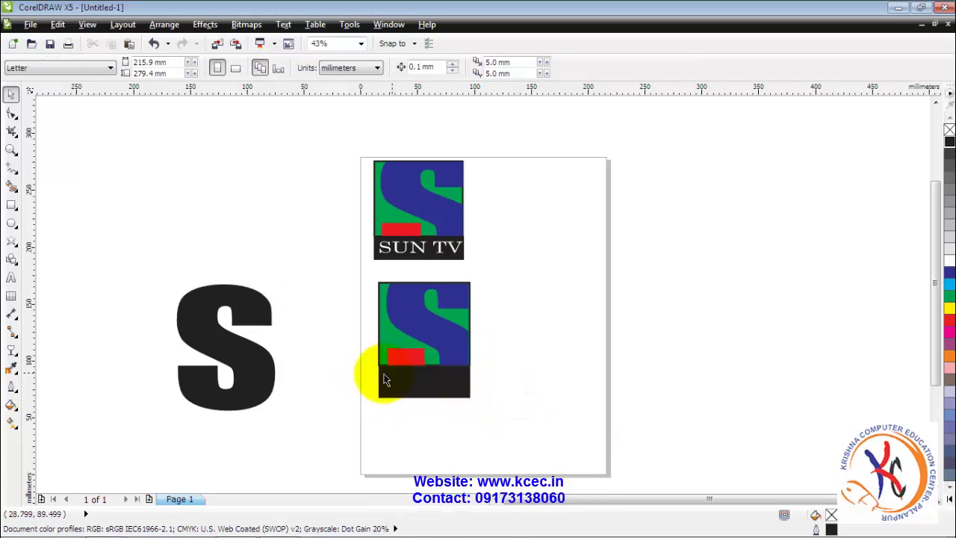
# Step: Add the artistic text SUN TV on the page to the right of the new logo
pyautogui.click(11, 278)
pyautogui.click(544, 357)
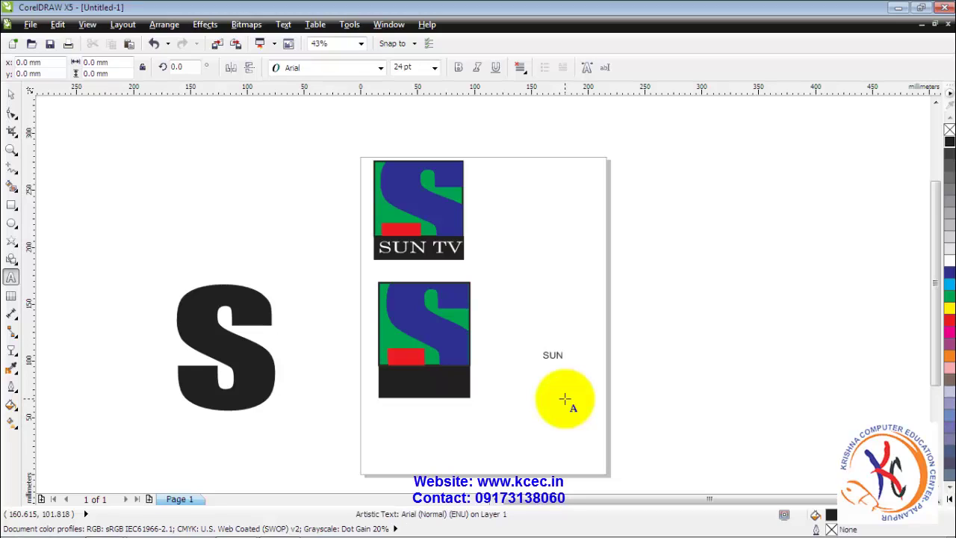
pyautogui.press('Escape')
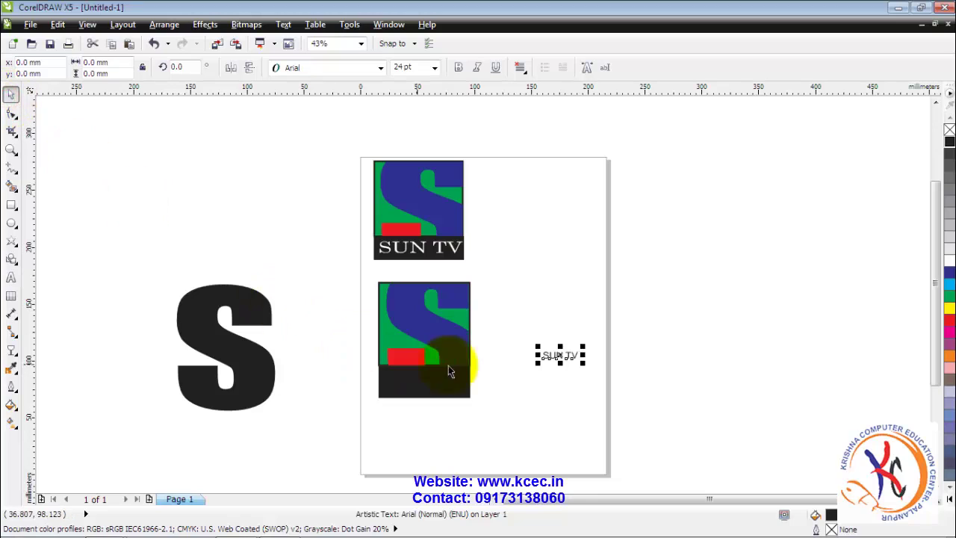
# Step: Enlarge the SUN TV text to about 71 x 16 mm over the black rectangle and fill it with white
pyautogui.moveTo(583, 357); pyautogui.dragTo(424, 382)
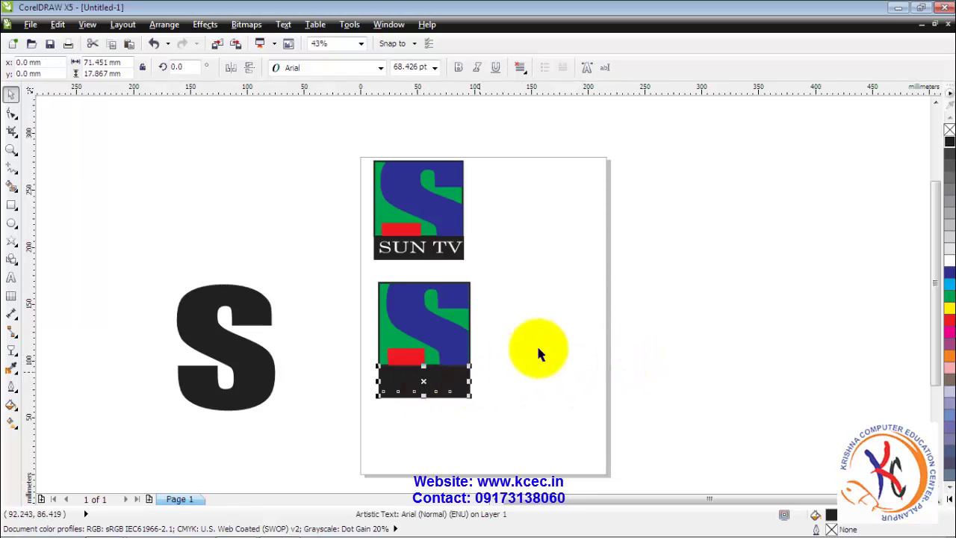
pyautogui.click(949, 260)
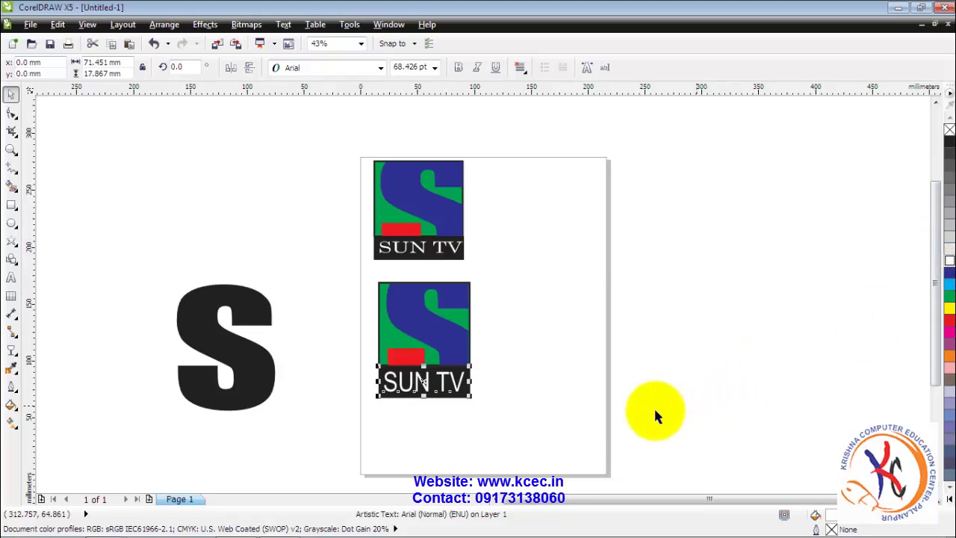
pyautogui.moveTo(424, 365); pyautogui.dragTo(426, 369)
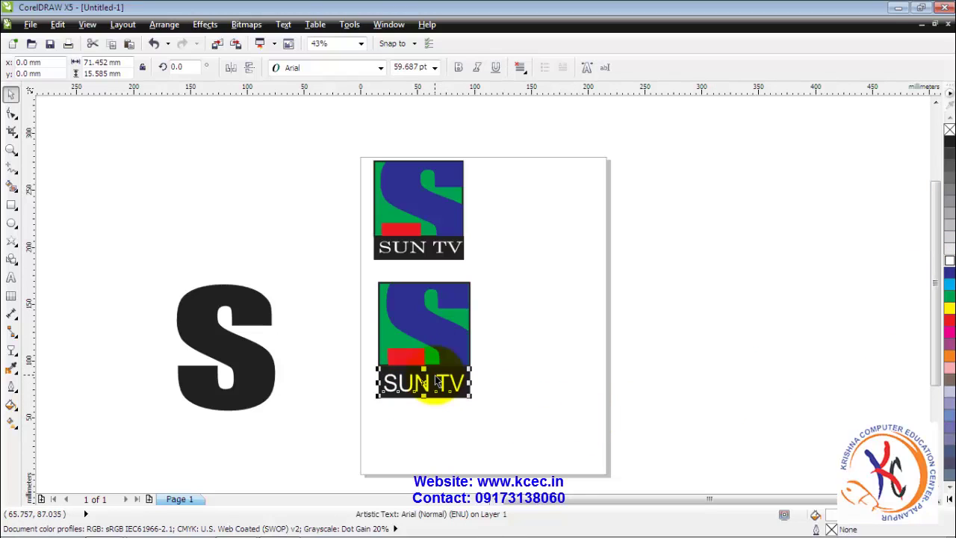
# Step: Set the SUN TV text's font to Century and flatten the text to about 13.8 mm high
pyautogui.click(380, 68)
pyautogui.click(342, 112)
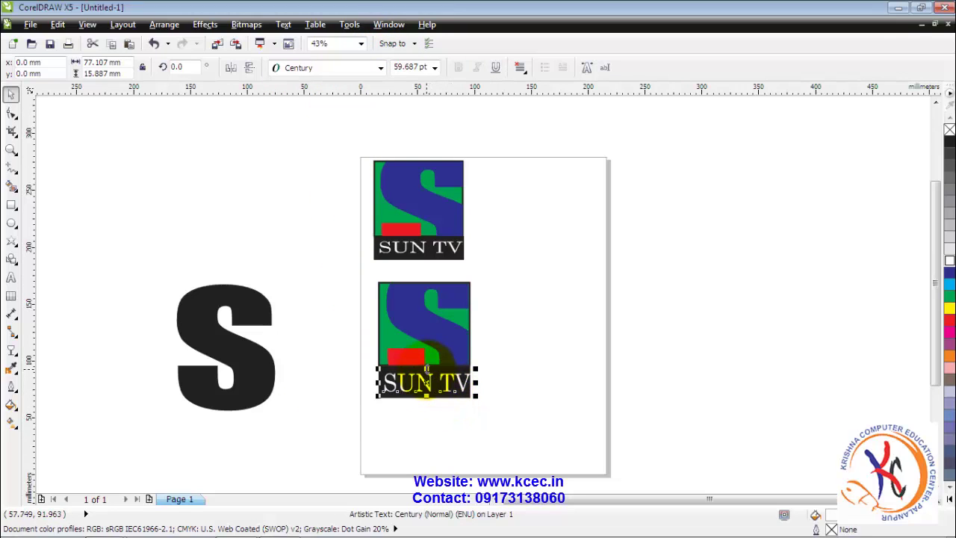
pyautogui.moveTo(426, 368); pyautogui.dragTo(429, 375)
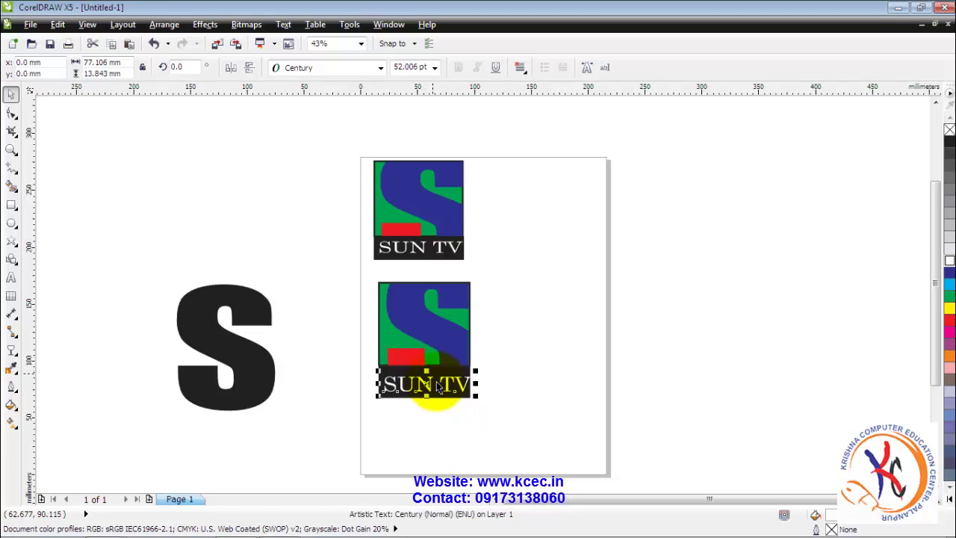
# Step: Shorten the black rectangle from its lower edge to just below the SUN TV lettering and select the text
pyautogui.click(437, 403)
pyautogui.click(429, 400)
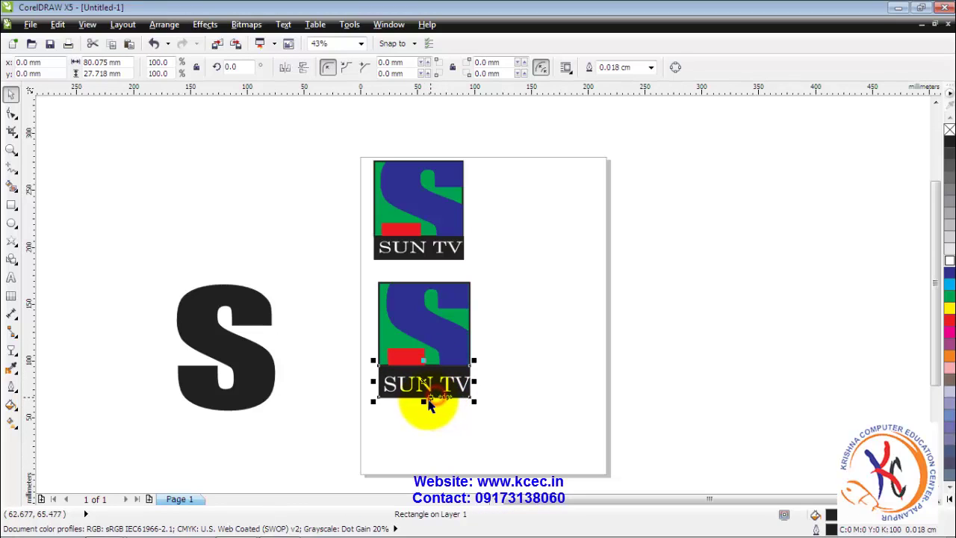
pyautogui.moveTo(425, 402); pyautogui.dragTo(426, 391)
pyautogui.click(436, 389)
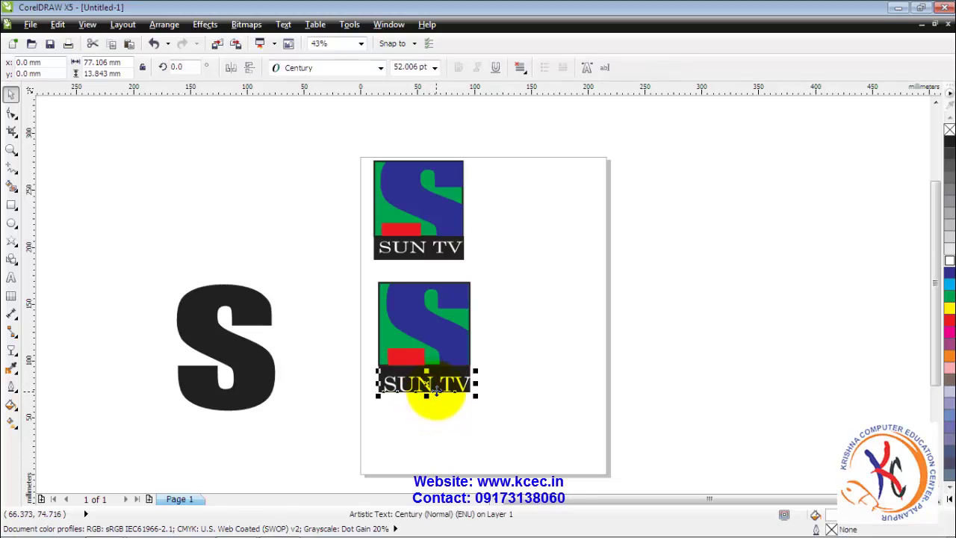
# Step: Move the white SUN TV text slightly up and to the left so it sits centred within the black caption bar
pyautogui.moveTo(435, 391); pyautogui.dragTo(436, 386)
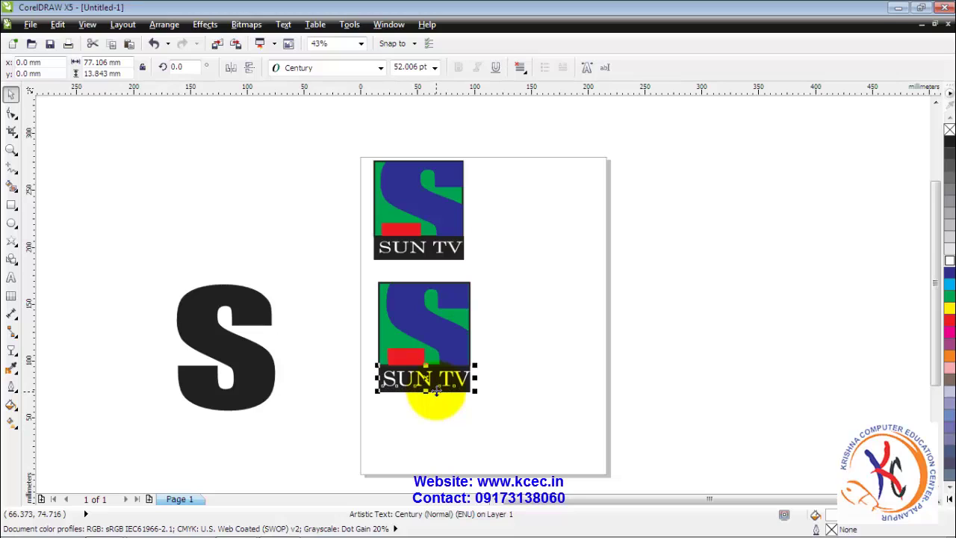
pyautogui.press('Left')
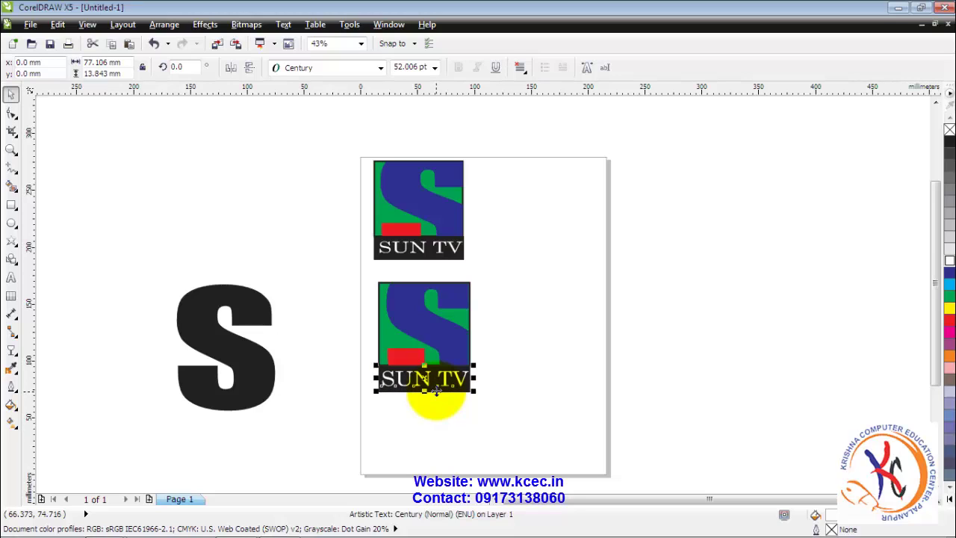
pyautogui.click(455, 444)
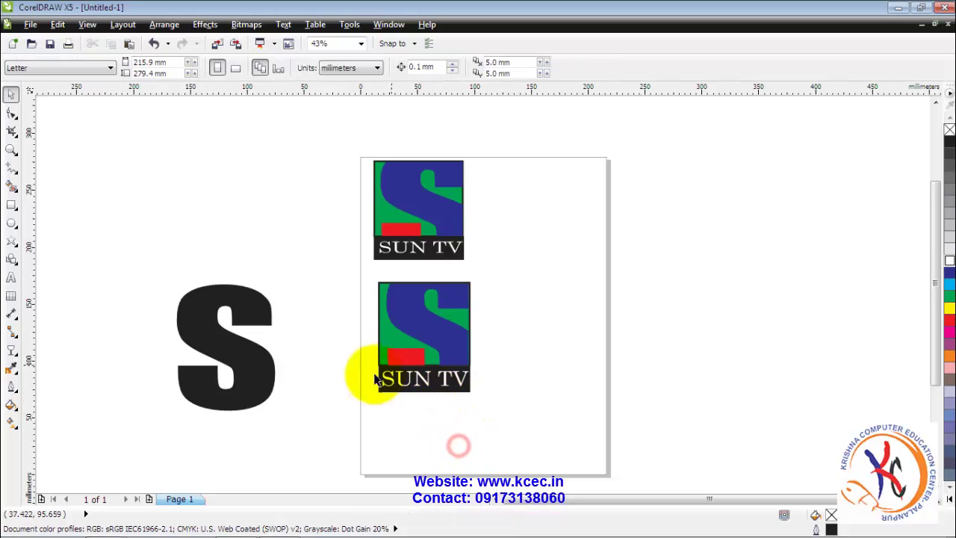
# Step: Delete the spare black S beside the page and group the four objects of the lower logo
pyautogui.click(200, 309)
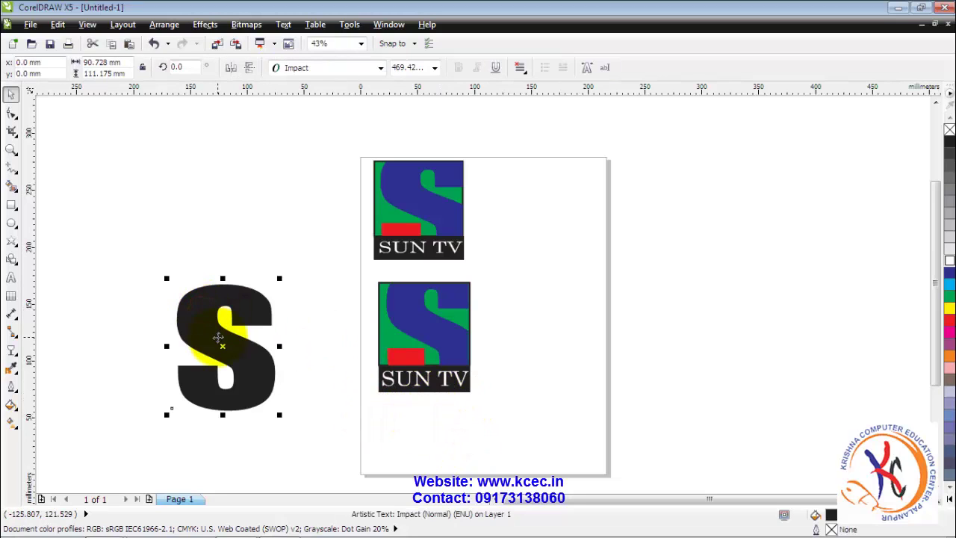
pyautogui.press('Delete')
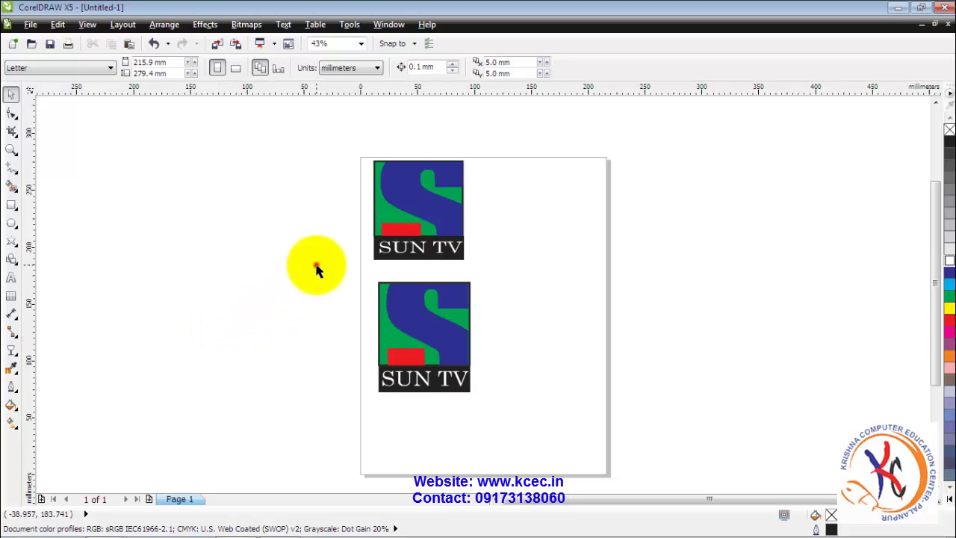
pyautogui.moveTo(316, 269); pyautogui.dragTo(523, 403)
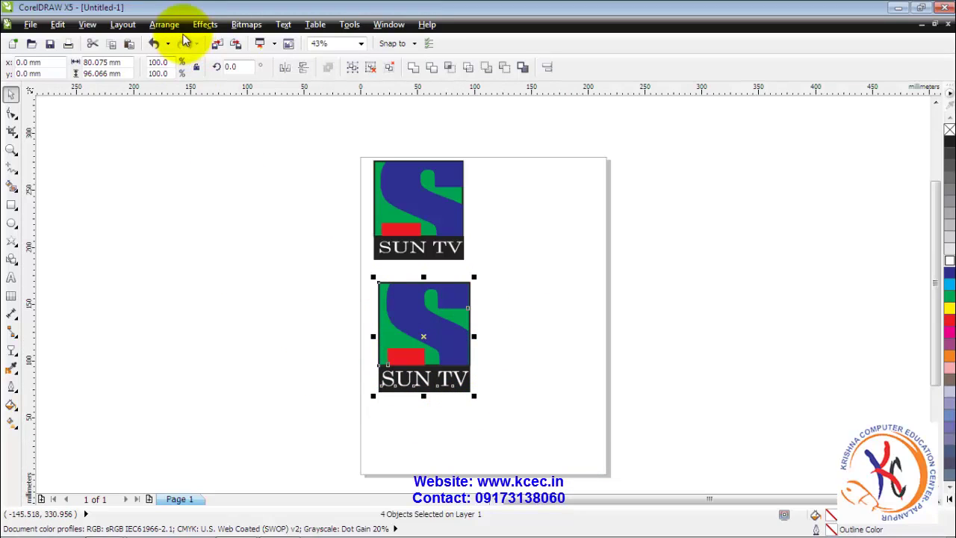
pyautogui.click(164, 24)
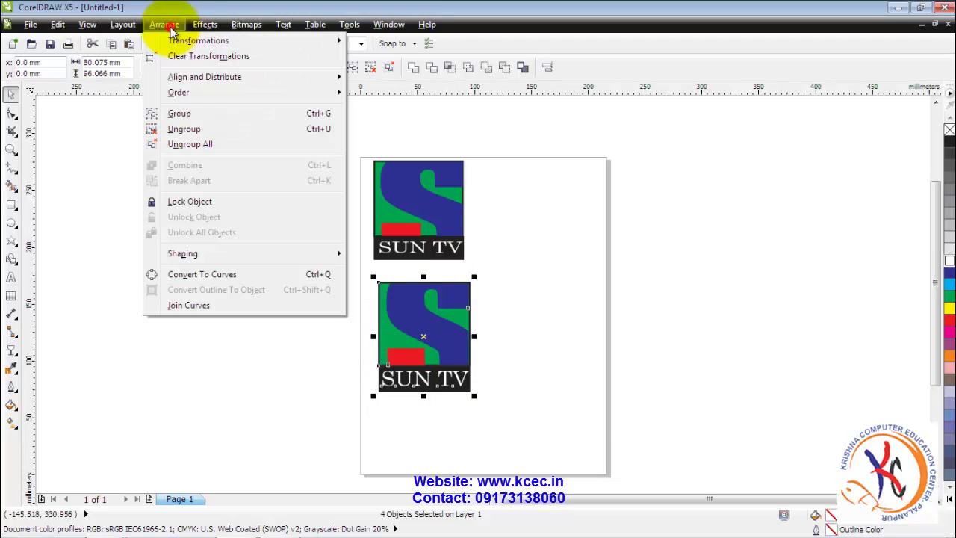
pyautogui.click(192, 113)
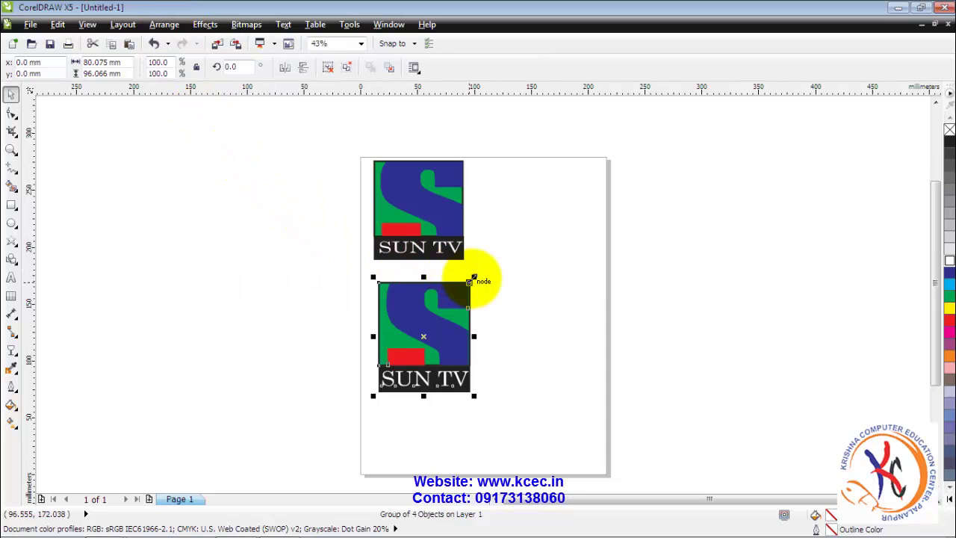
# Step: Shrink the grouped lower logo to about 73 mm high, widen it to about 69 mm, and deselect it
pyautogui.moveTo(473, 277); pyautogui.dragTo(458, 307)
pyautogui.moveTo(437, 357); pyautogui.dragTo(414, 278)
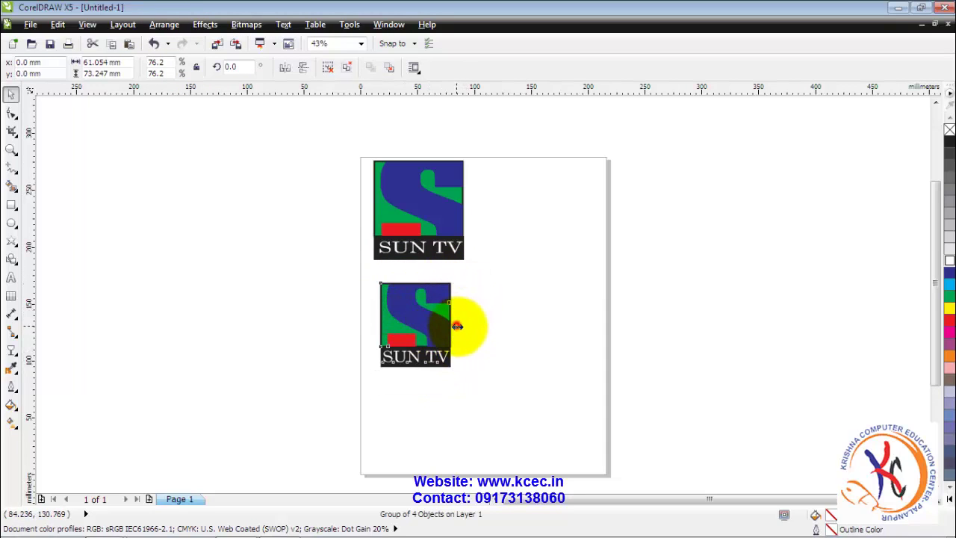
pyautogui.moveTo(457, 325); pyautogui.dragTo(466, 326)
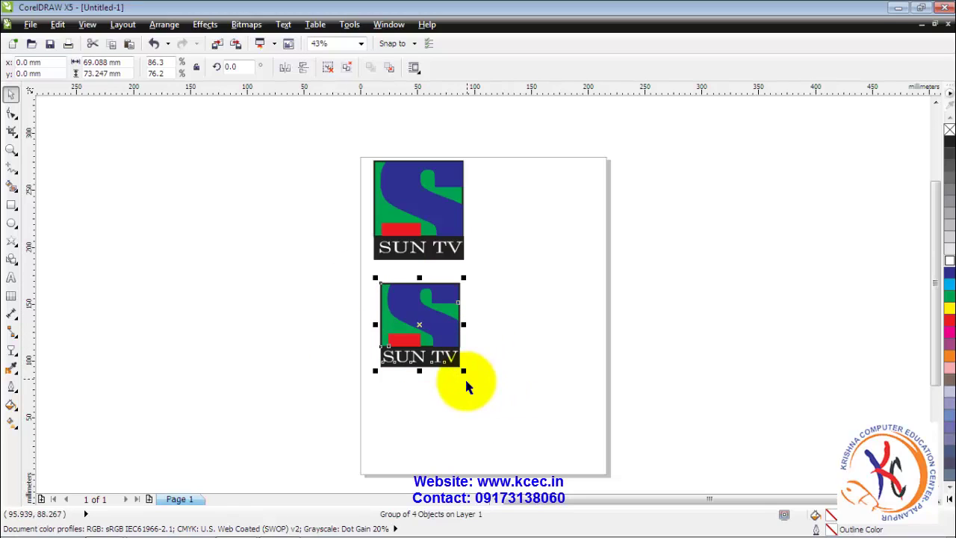
pyautogui.click(529, 402)
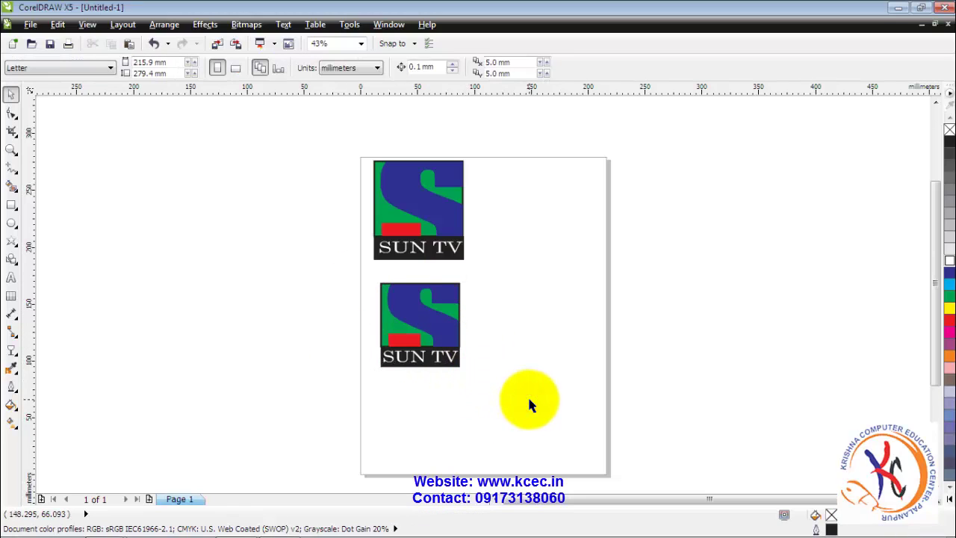